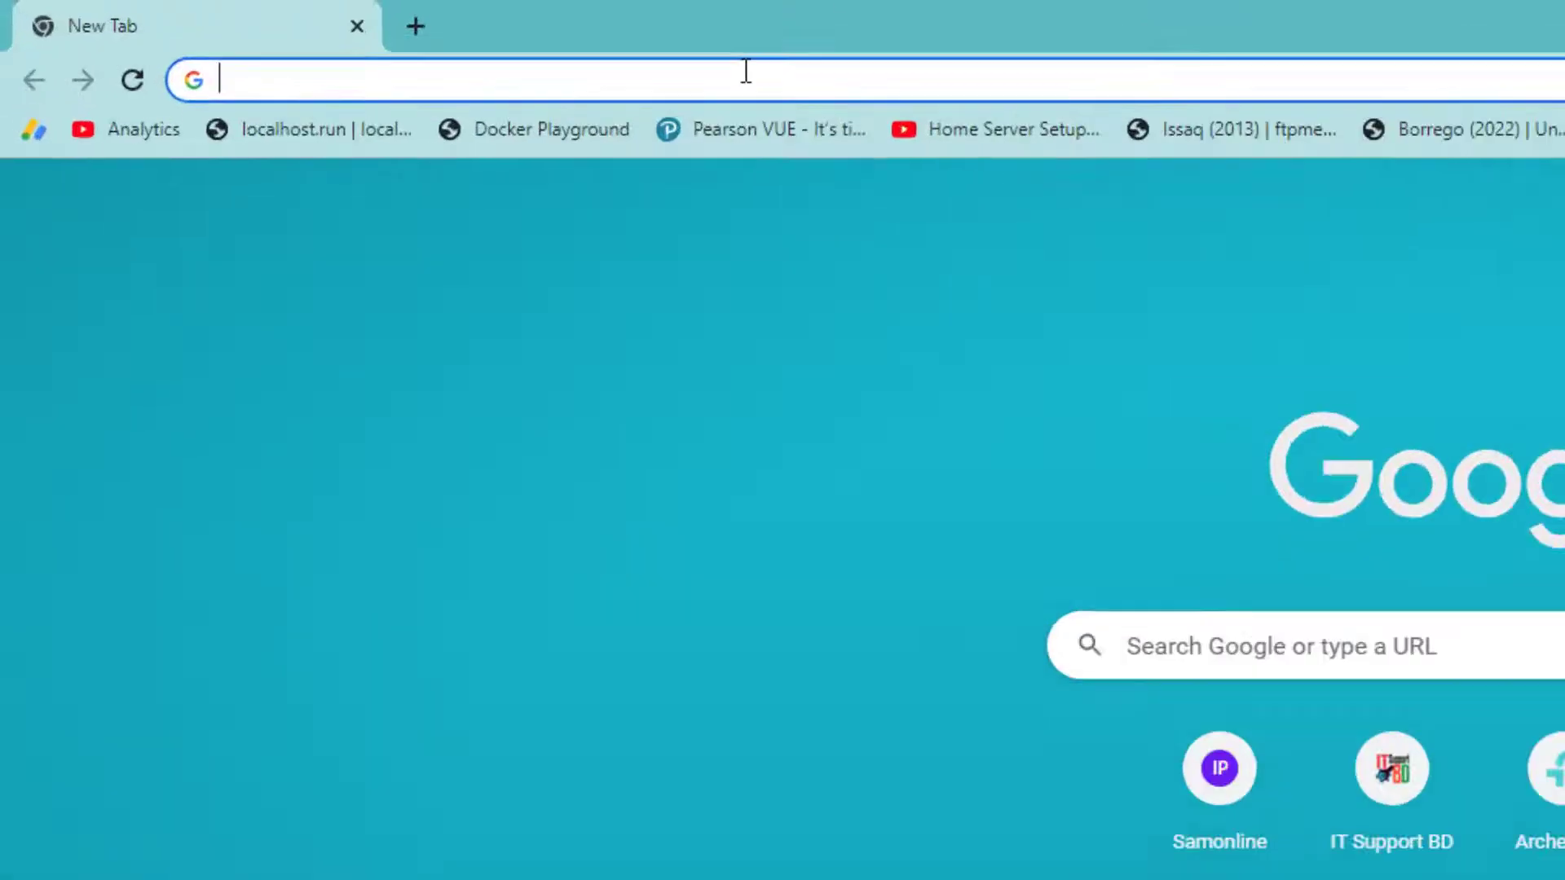
- Load the IT Support BD blog and open the 'How to make your own Synology NAS' post
type("blog.itsupport.com.bd")
key("Return")
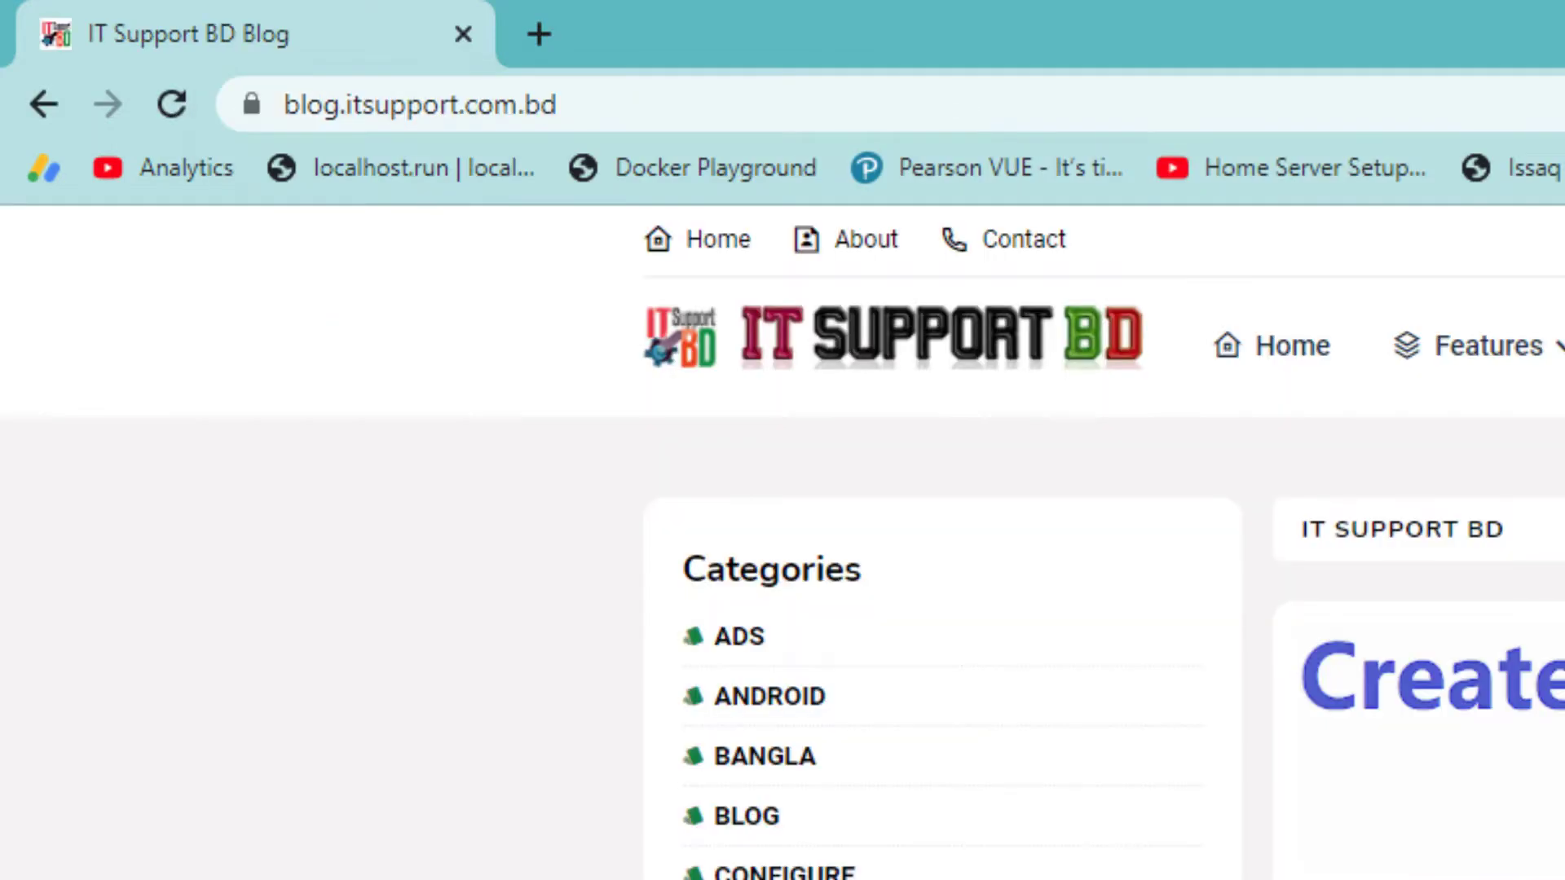
scroll(634, 474, "down", 10)
scroll(634, 475, "down", 2)
scroll(634, 474, "down", 3)
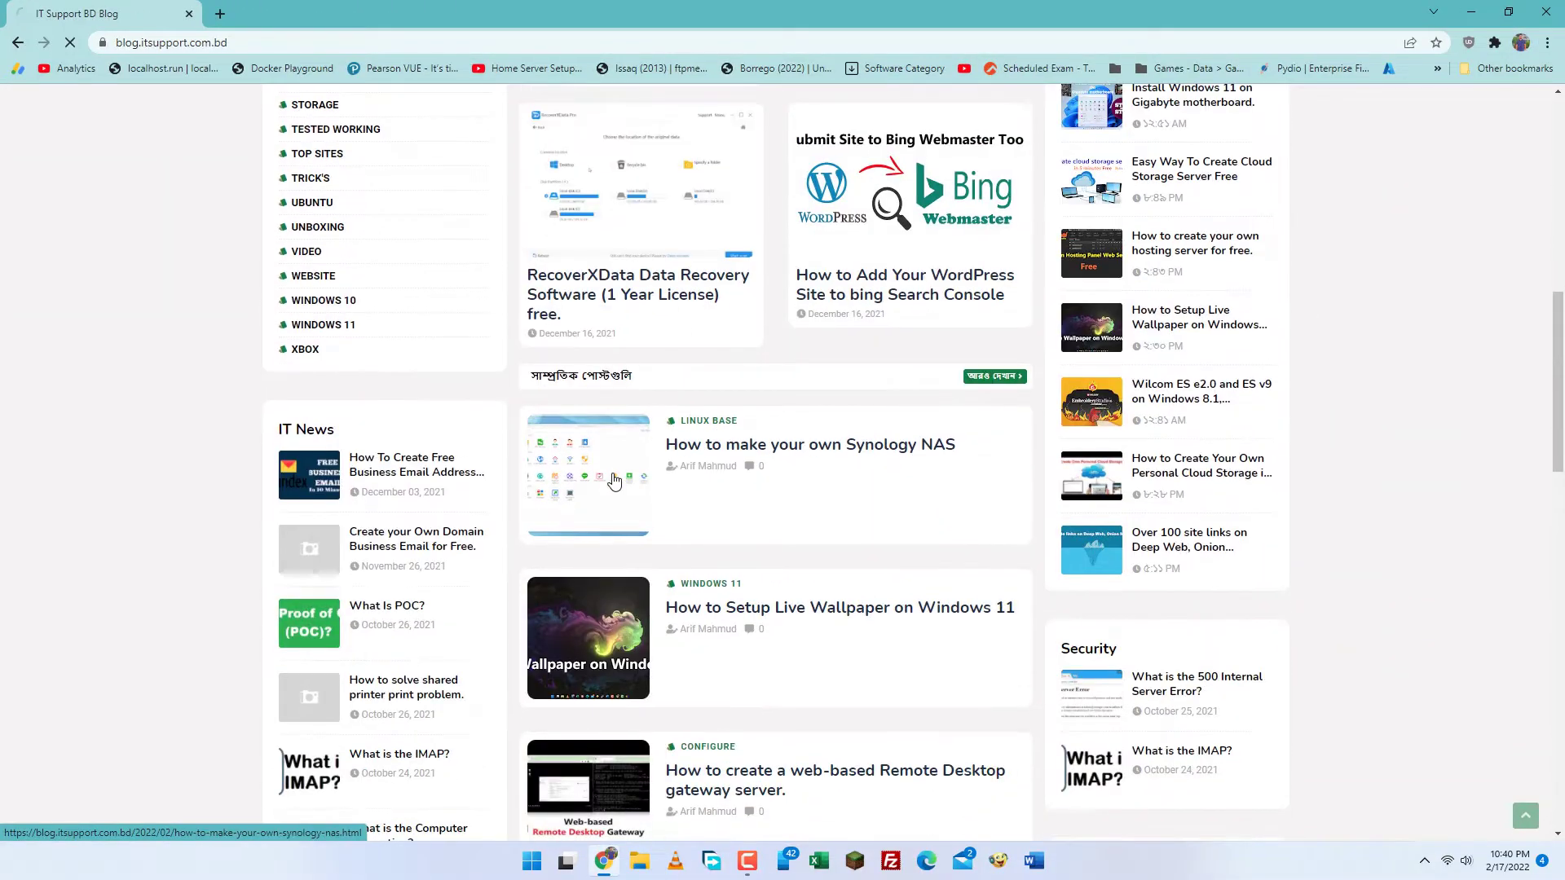
left_click(614, 481)
scroll(811, 639, "down", 4)
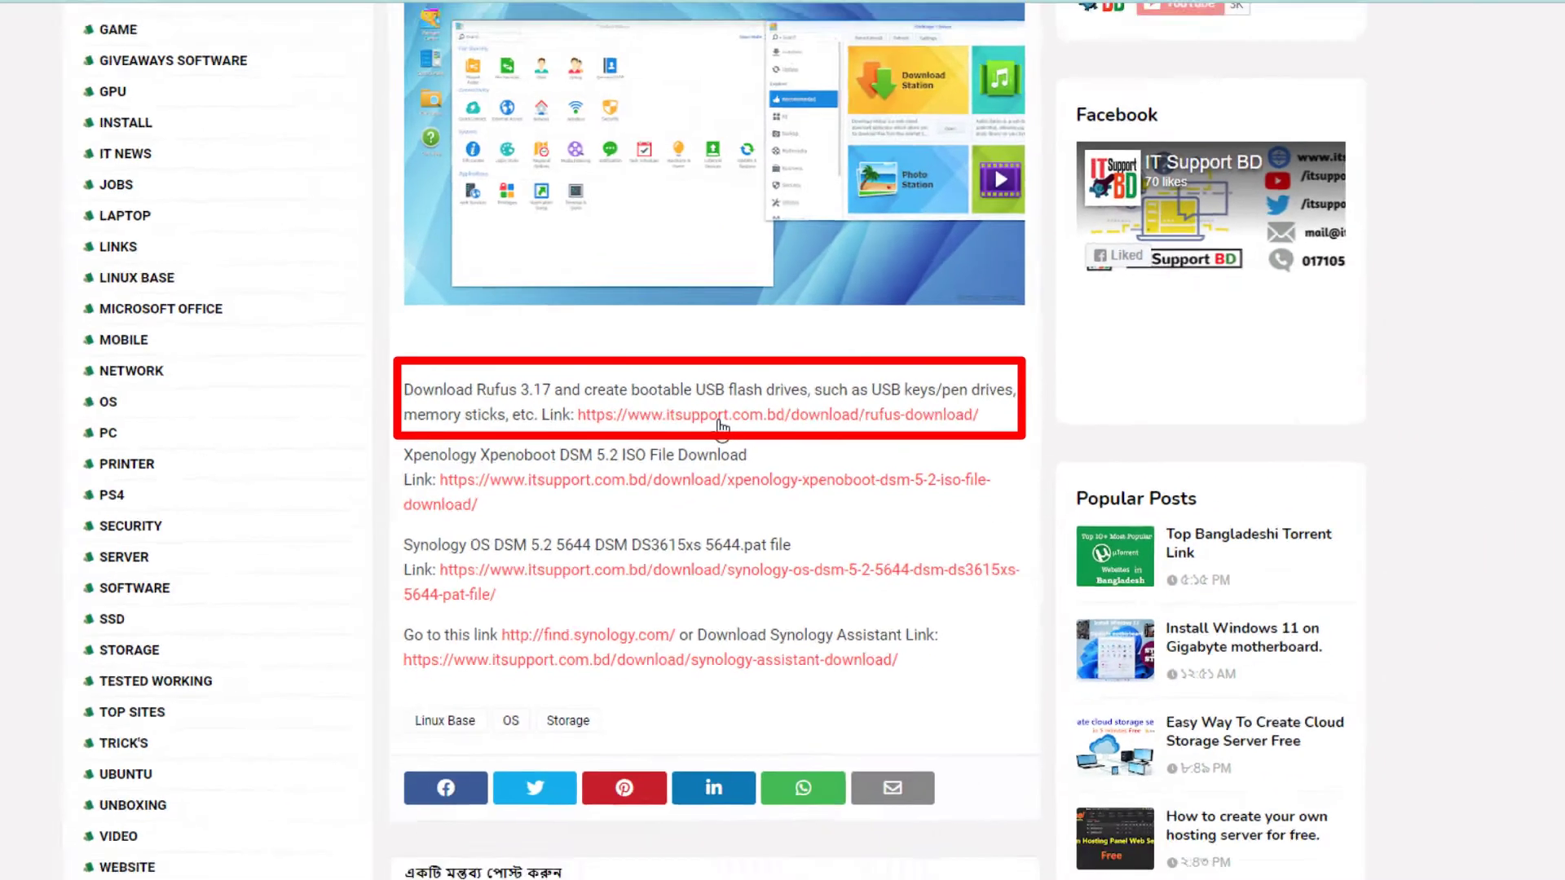
- Open the post's Rufus and Xpenoboot ISO download links in new tabs
right_click(803, 489)
left_click(840, 499)
key("ctrl+Tab")
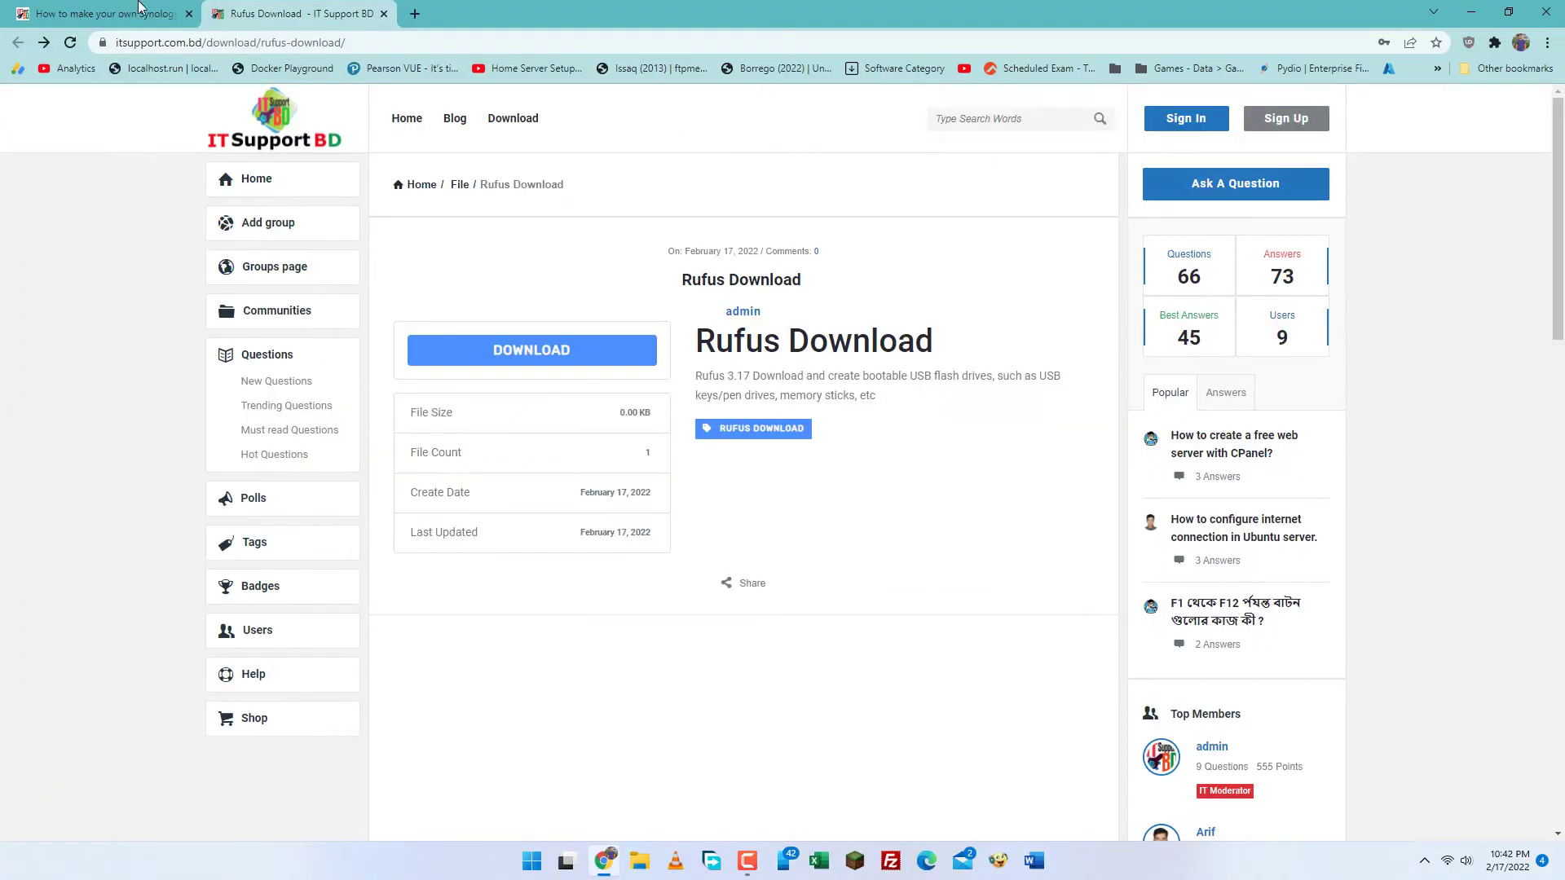
left_click(138, 8)
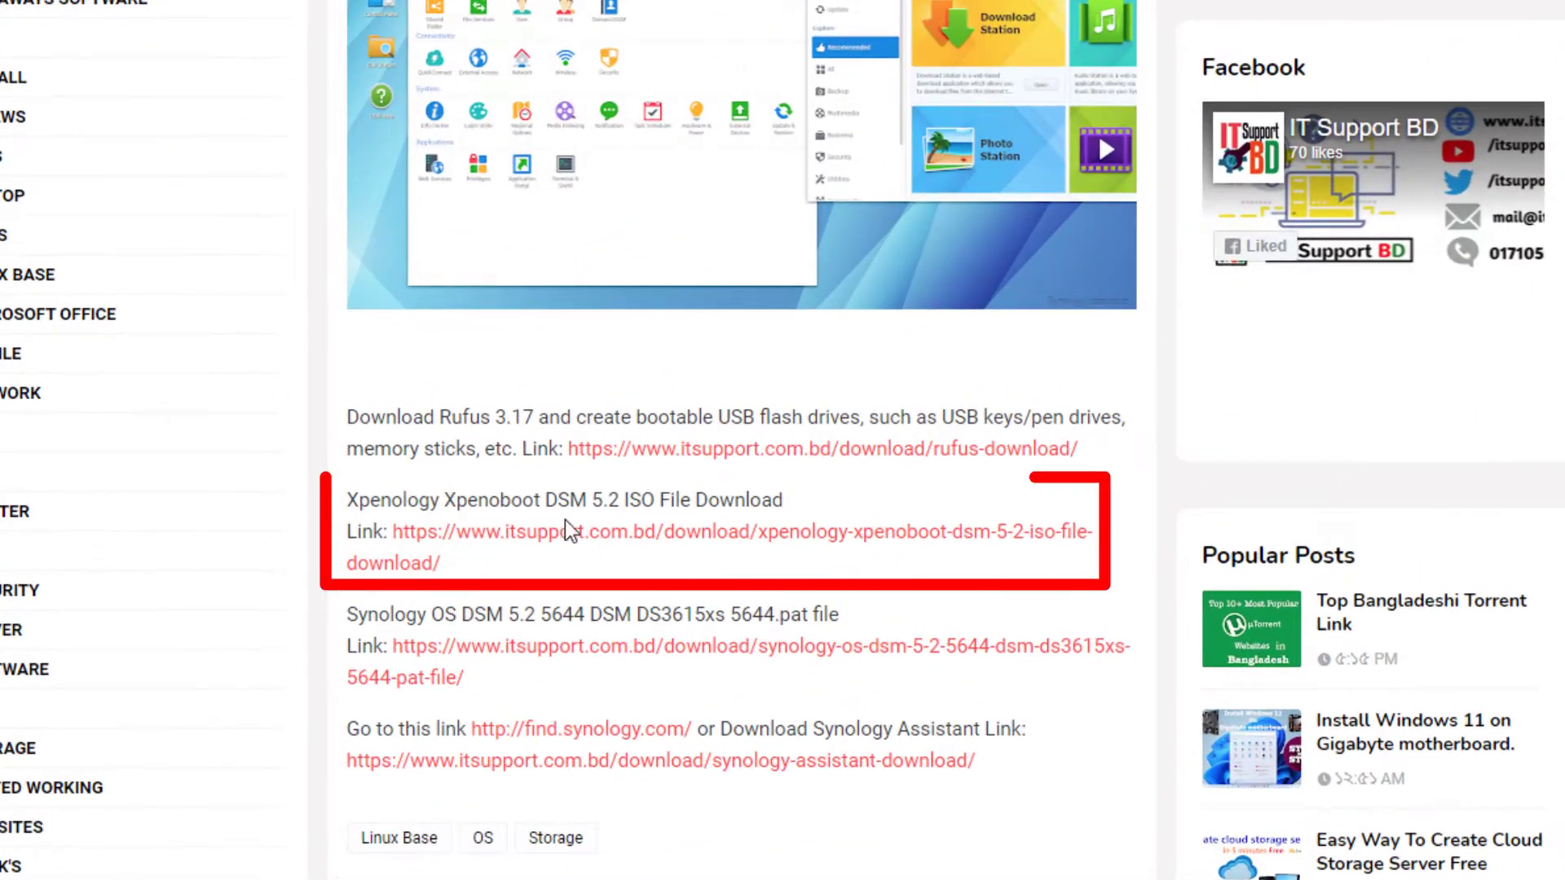
right_click(595, 543)
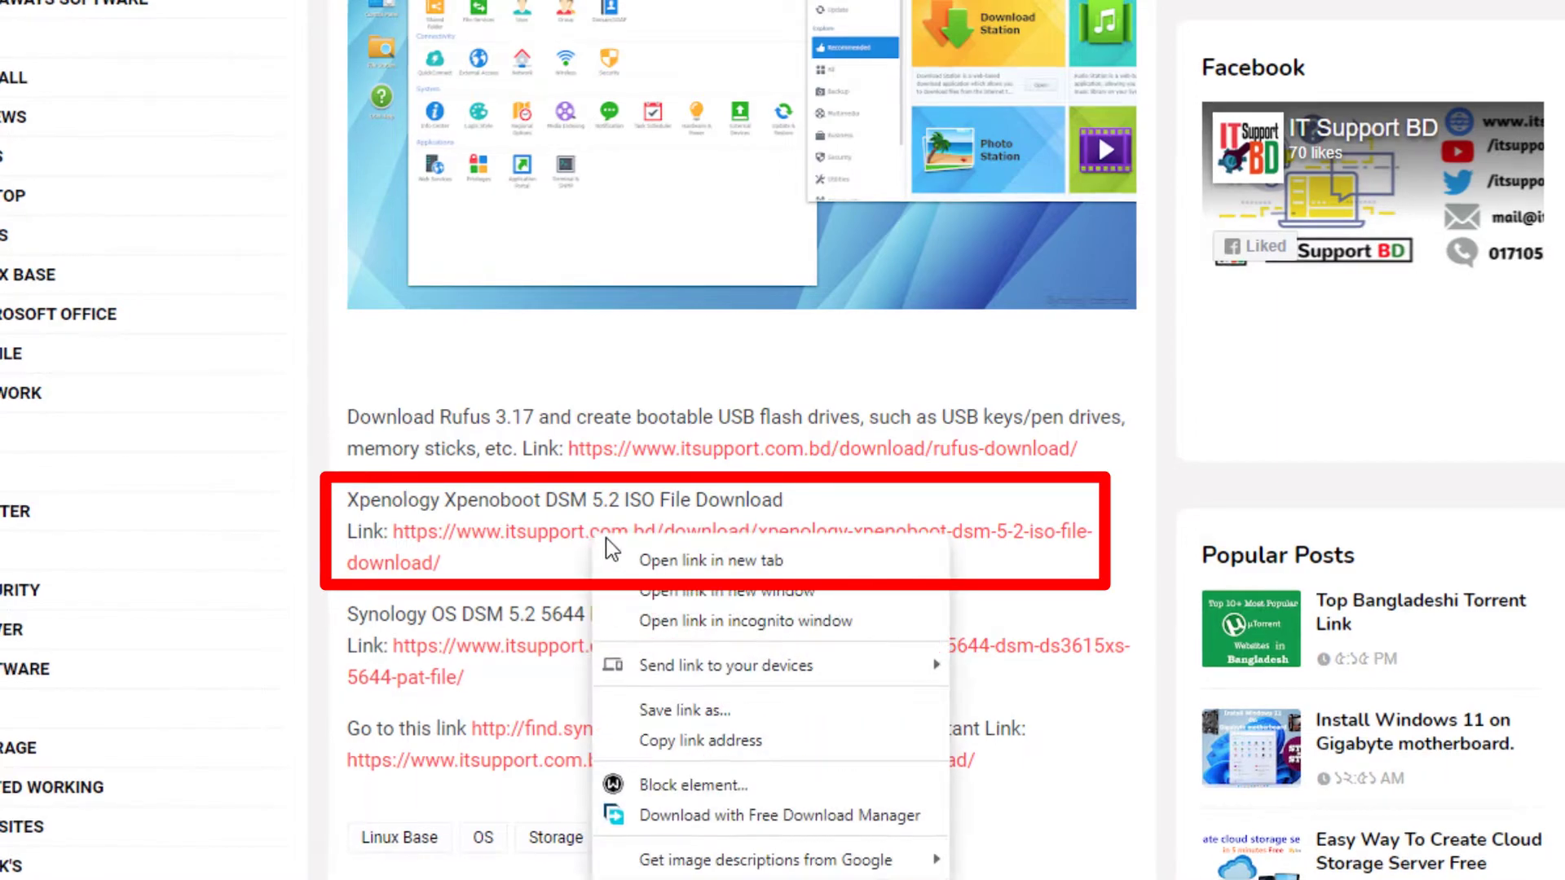
left_click(694, 488)
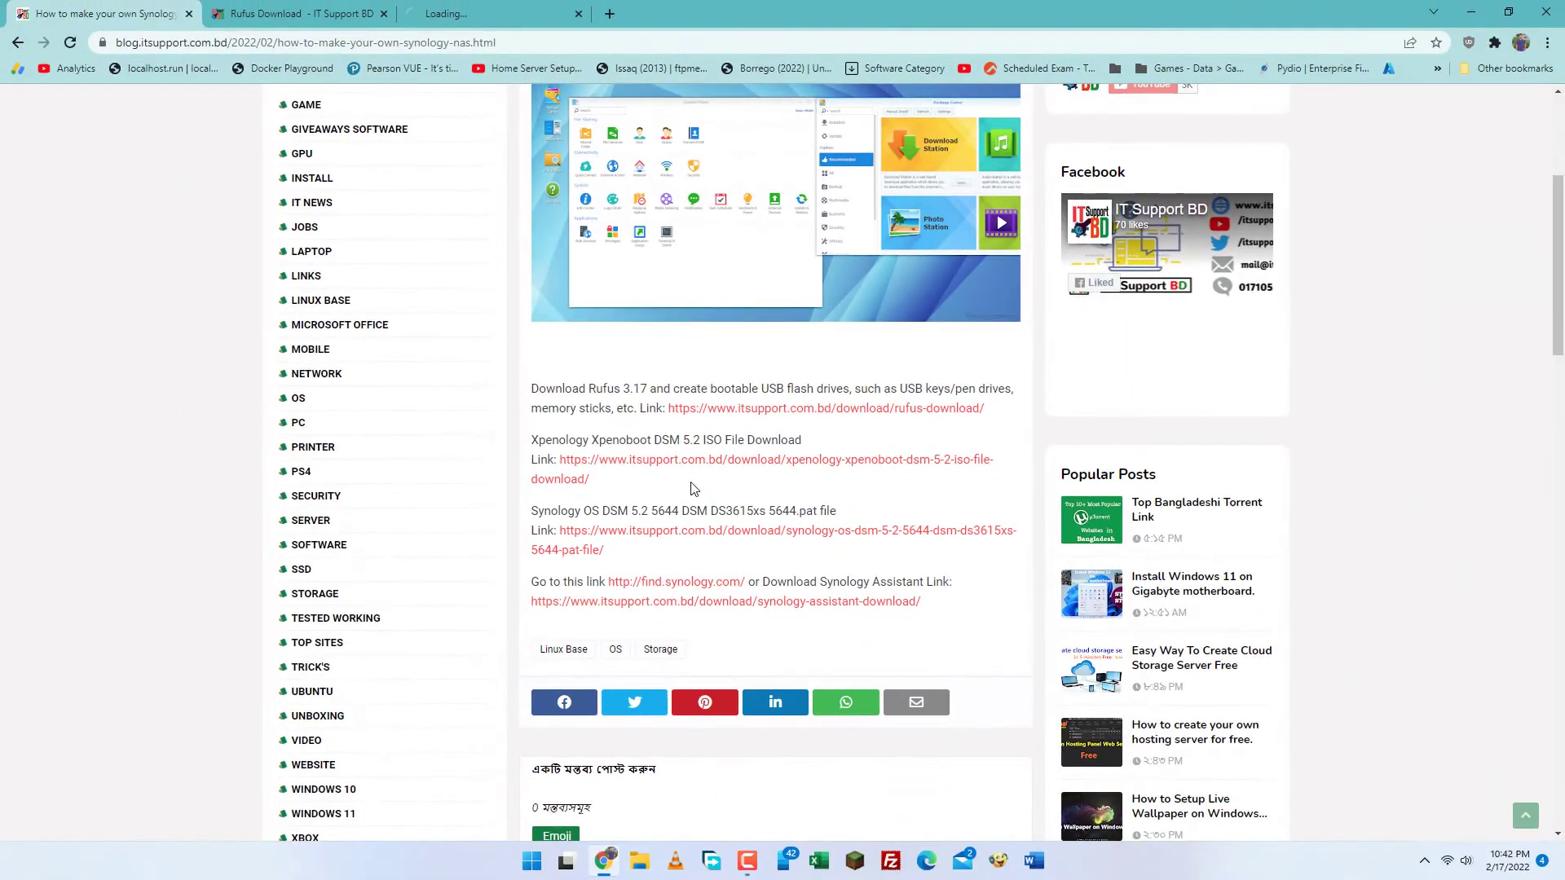
left_click(504, 5)
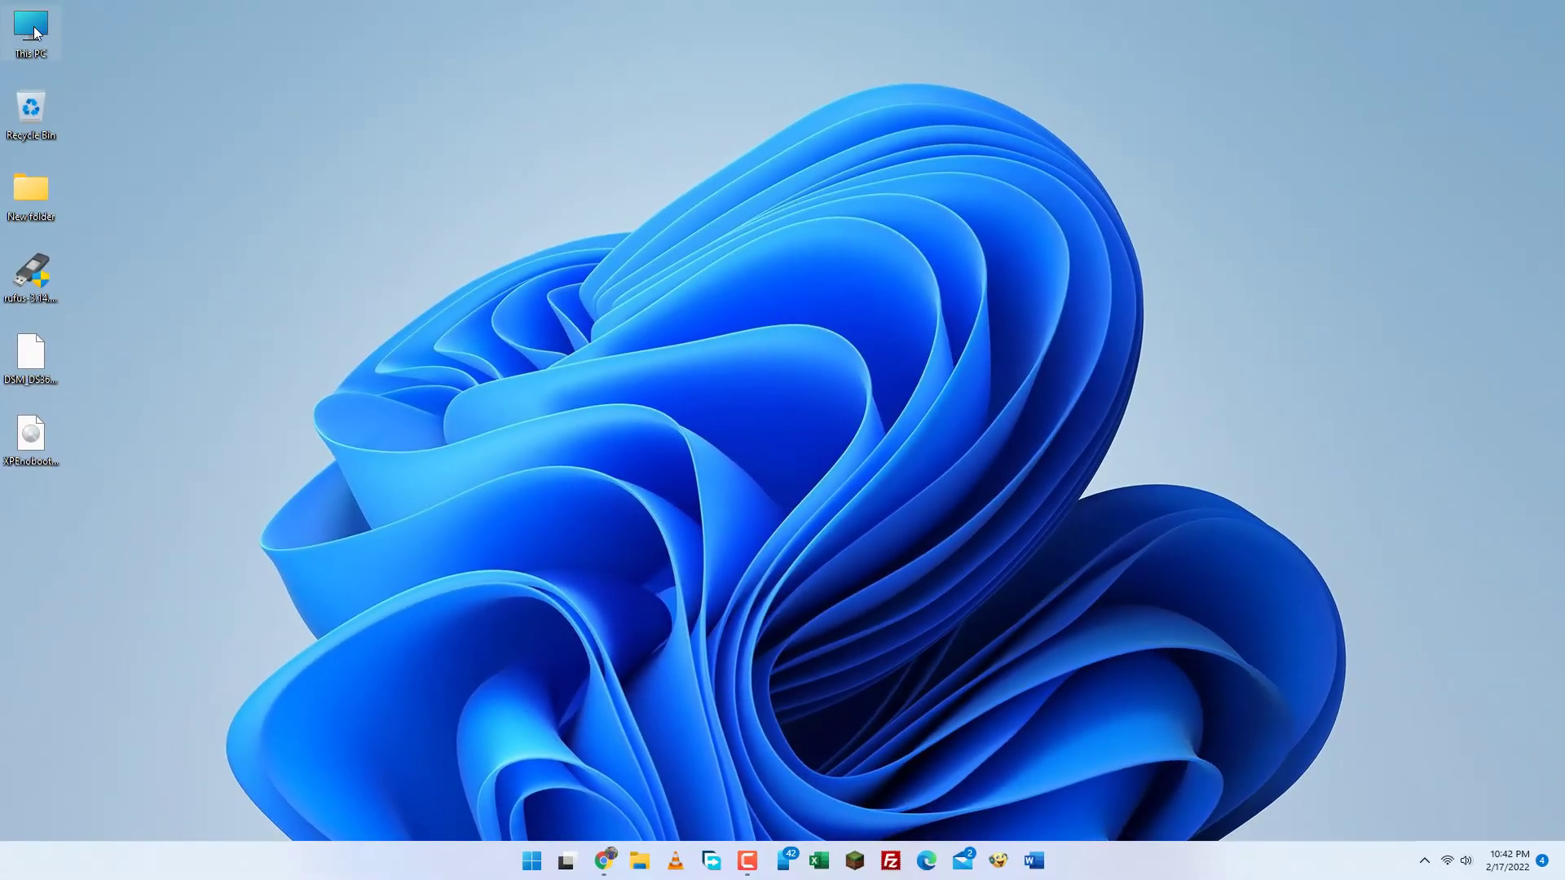
- Check This PC lists the 7.20 GB USB Drive (H:), then launch Rufus from the desktop
double_click(33, 26)
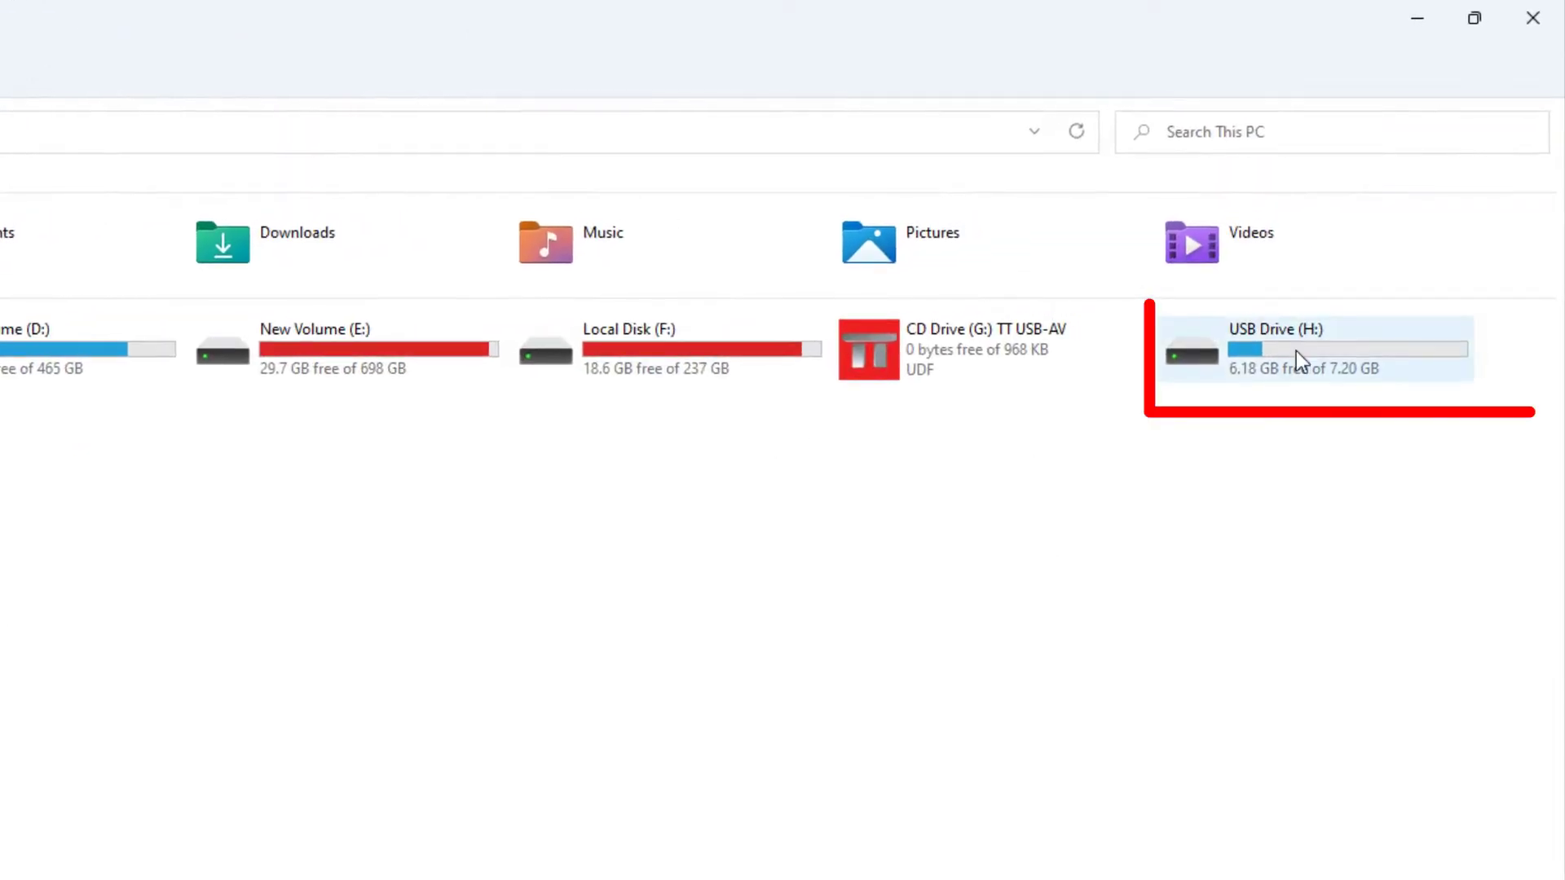
left_click(1436, 13)
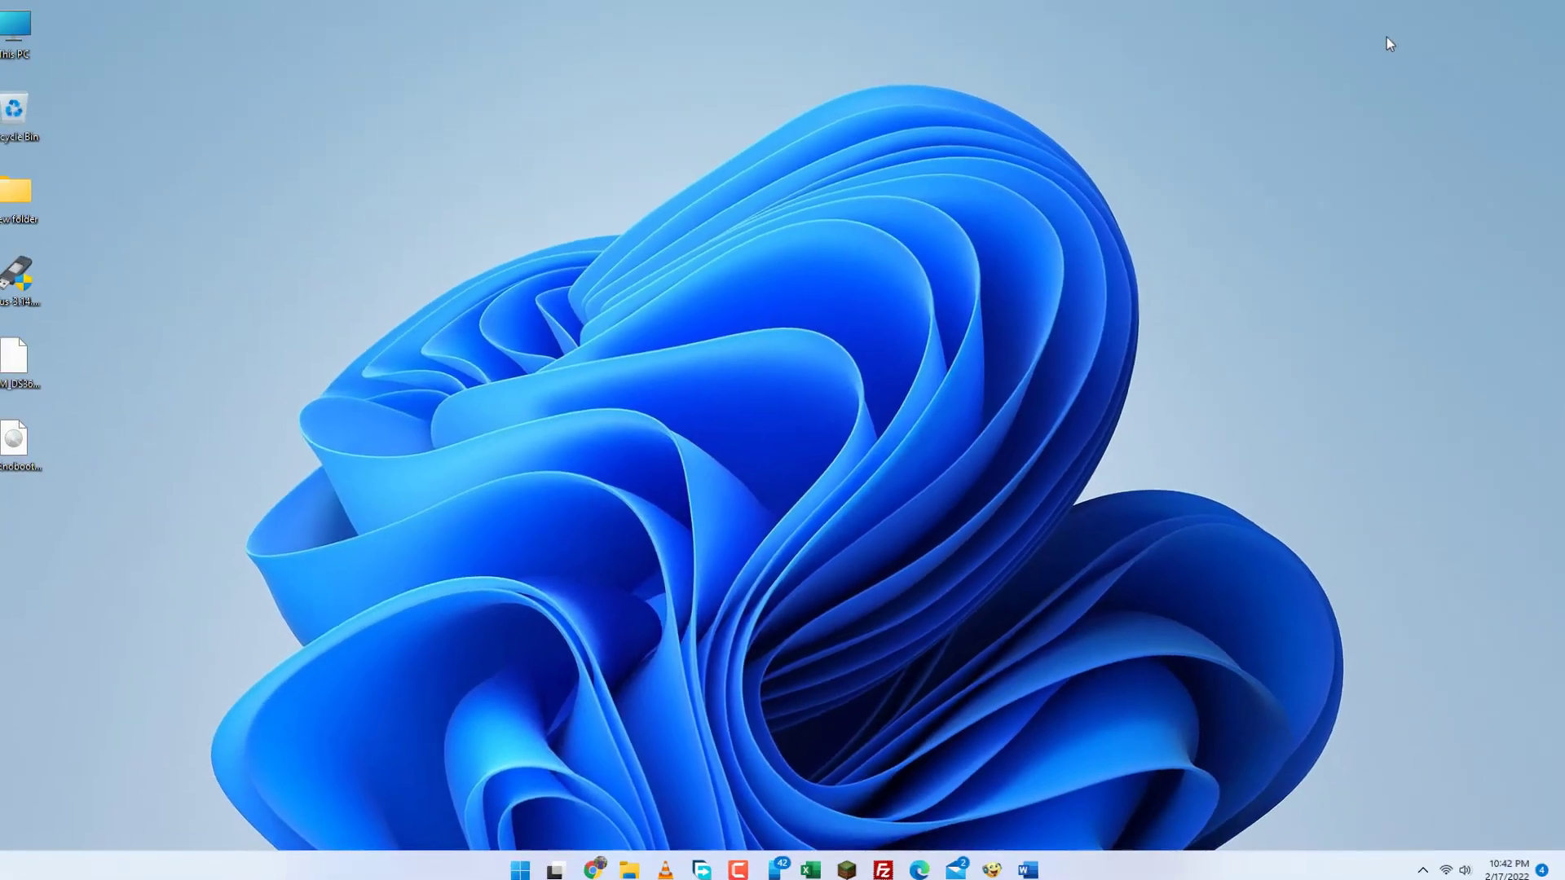
right_click(38, 272)
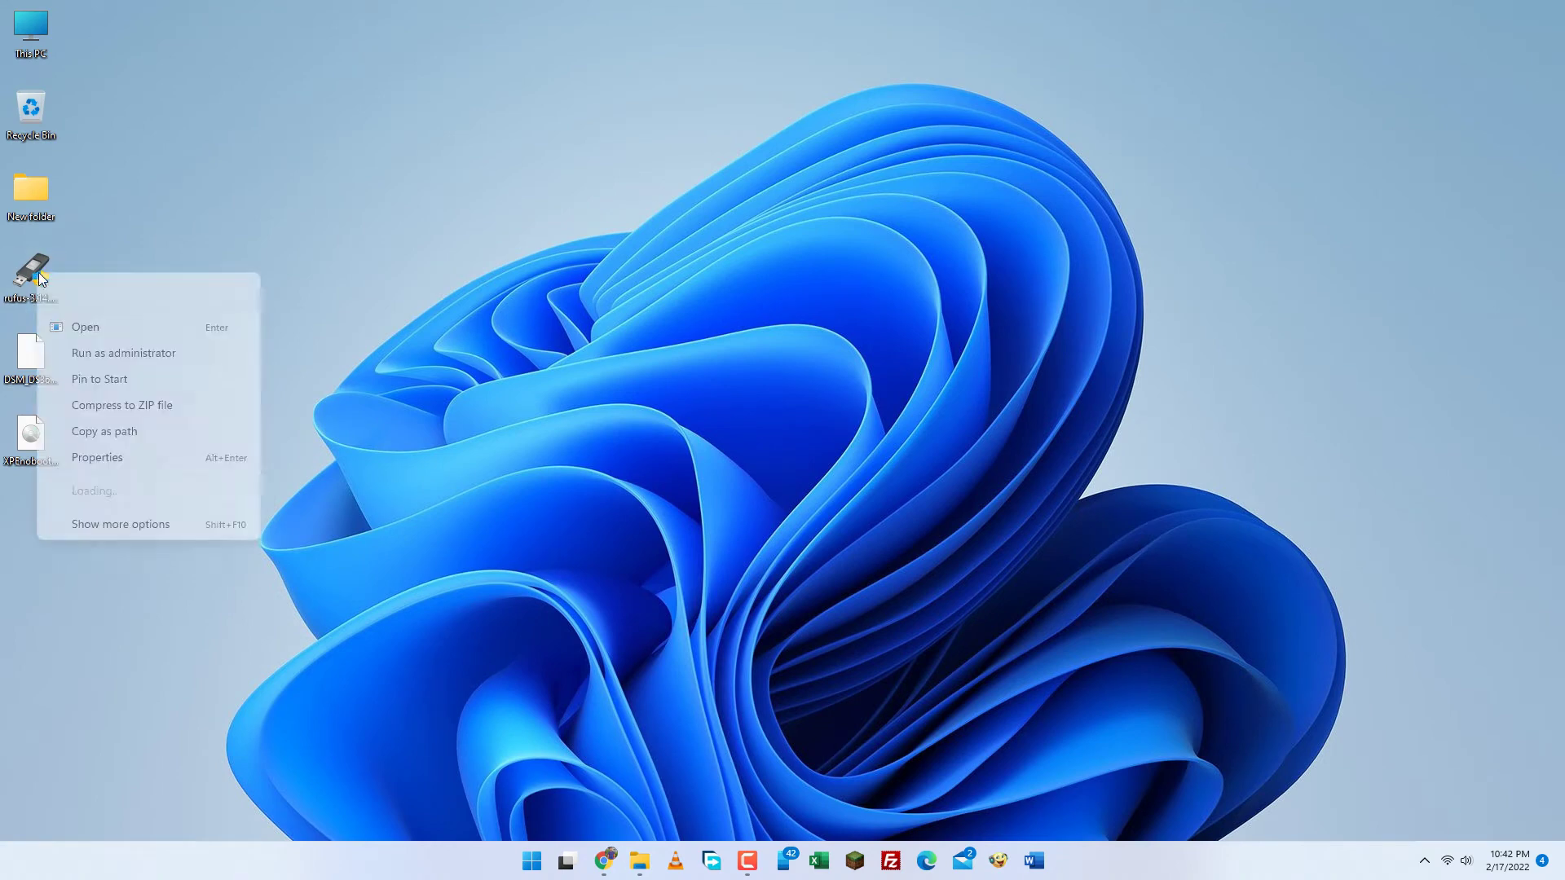
left_click(106, 349)
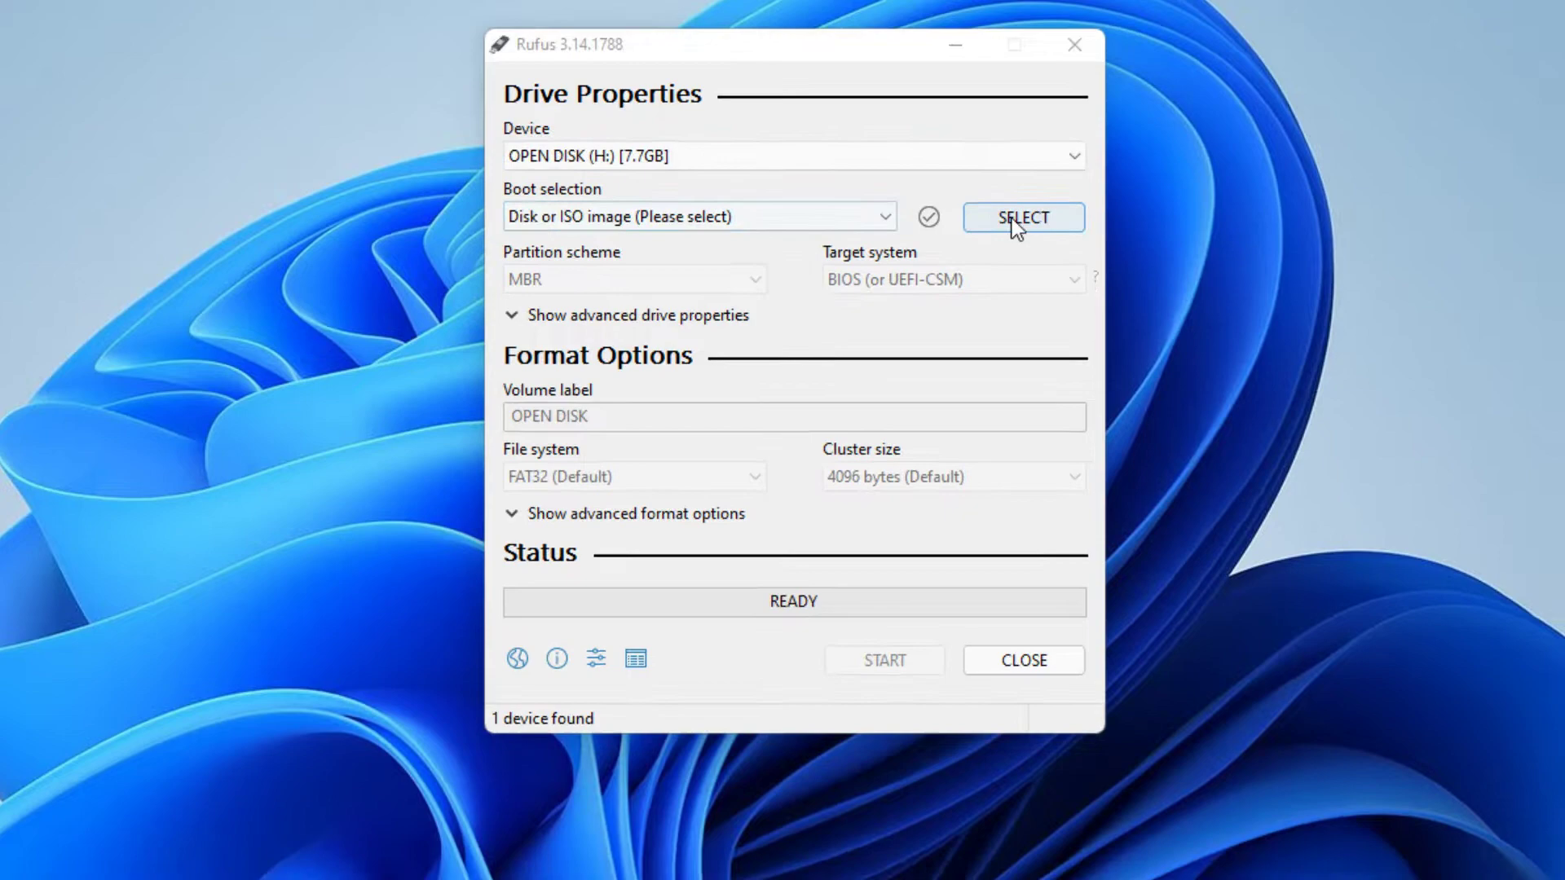
- Select XPEnoboot_DS3615xs_5.2-5644.5.iso on the Desktop as the Rufus boot image
left_click(1013, 227)
scroll(481, 310, "up", 3)
scroll(530, 351, "up", 1)
left_click(515, 419)
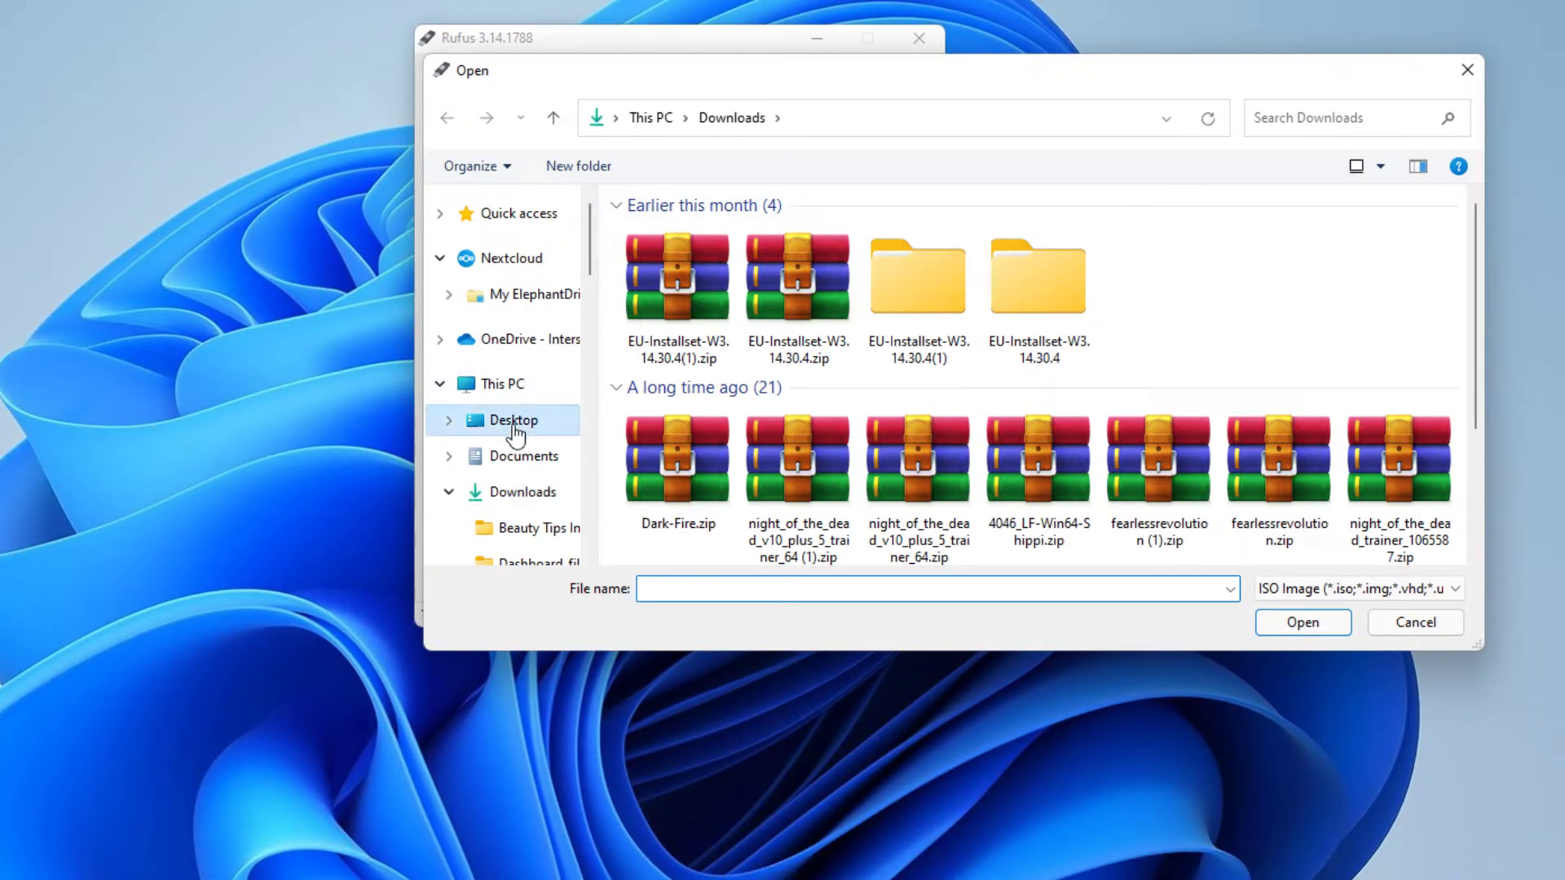
left_click(804, 282)
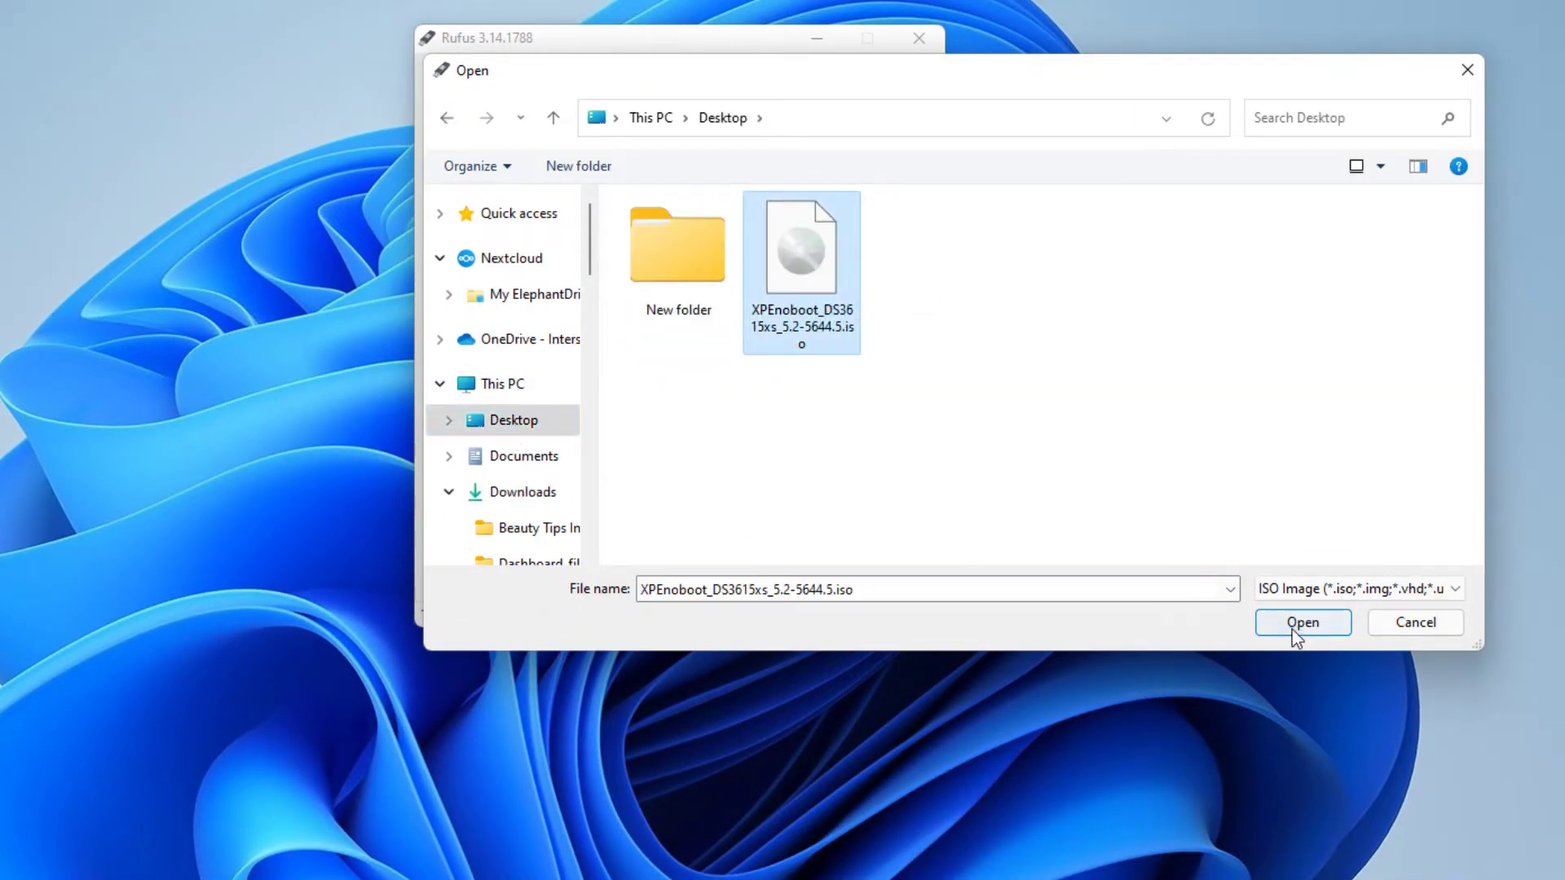
left_click(1301, 624)
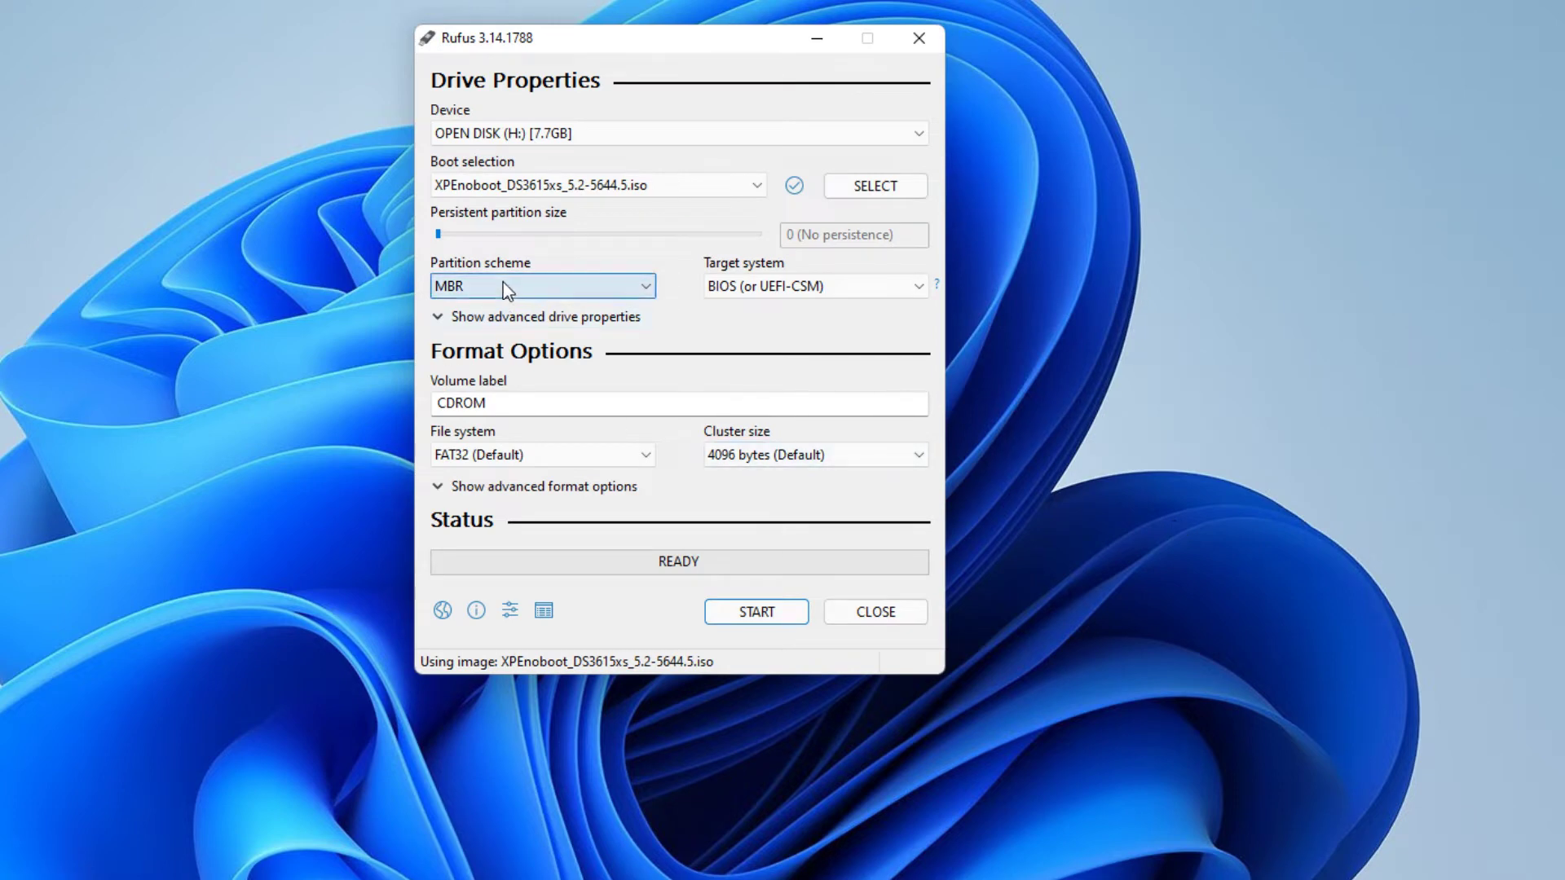
- Write the image to the USB drive, allowing the extra boot-file download and the drive erase
left_click(758, 611)
left_click(732, 546)
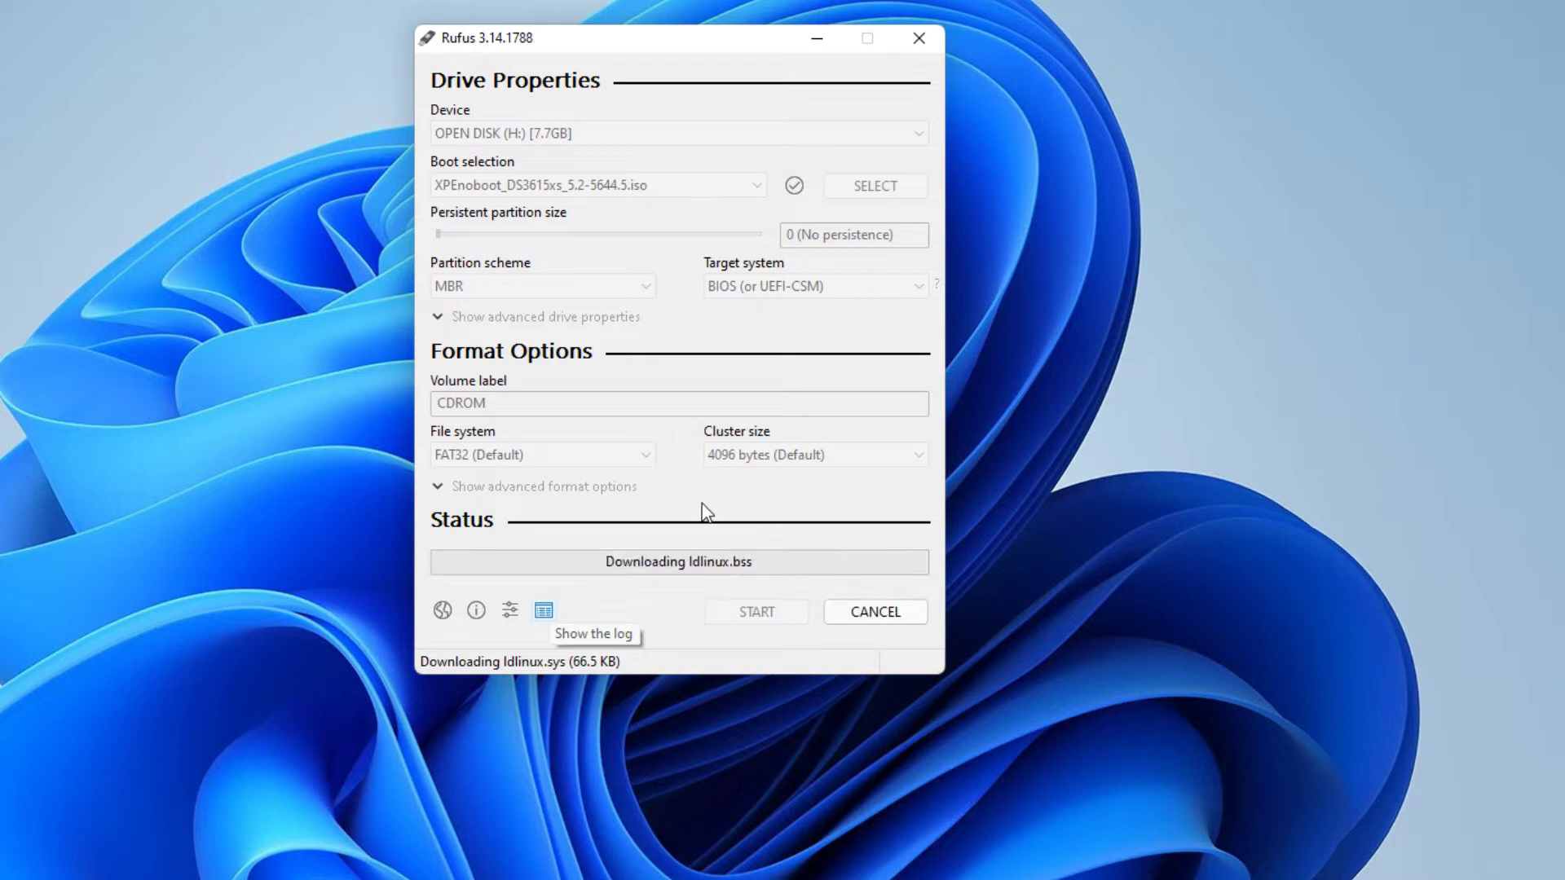
left_click(725, 479)
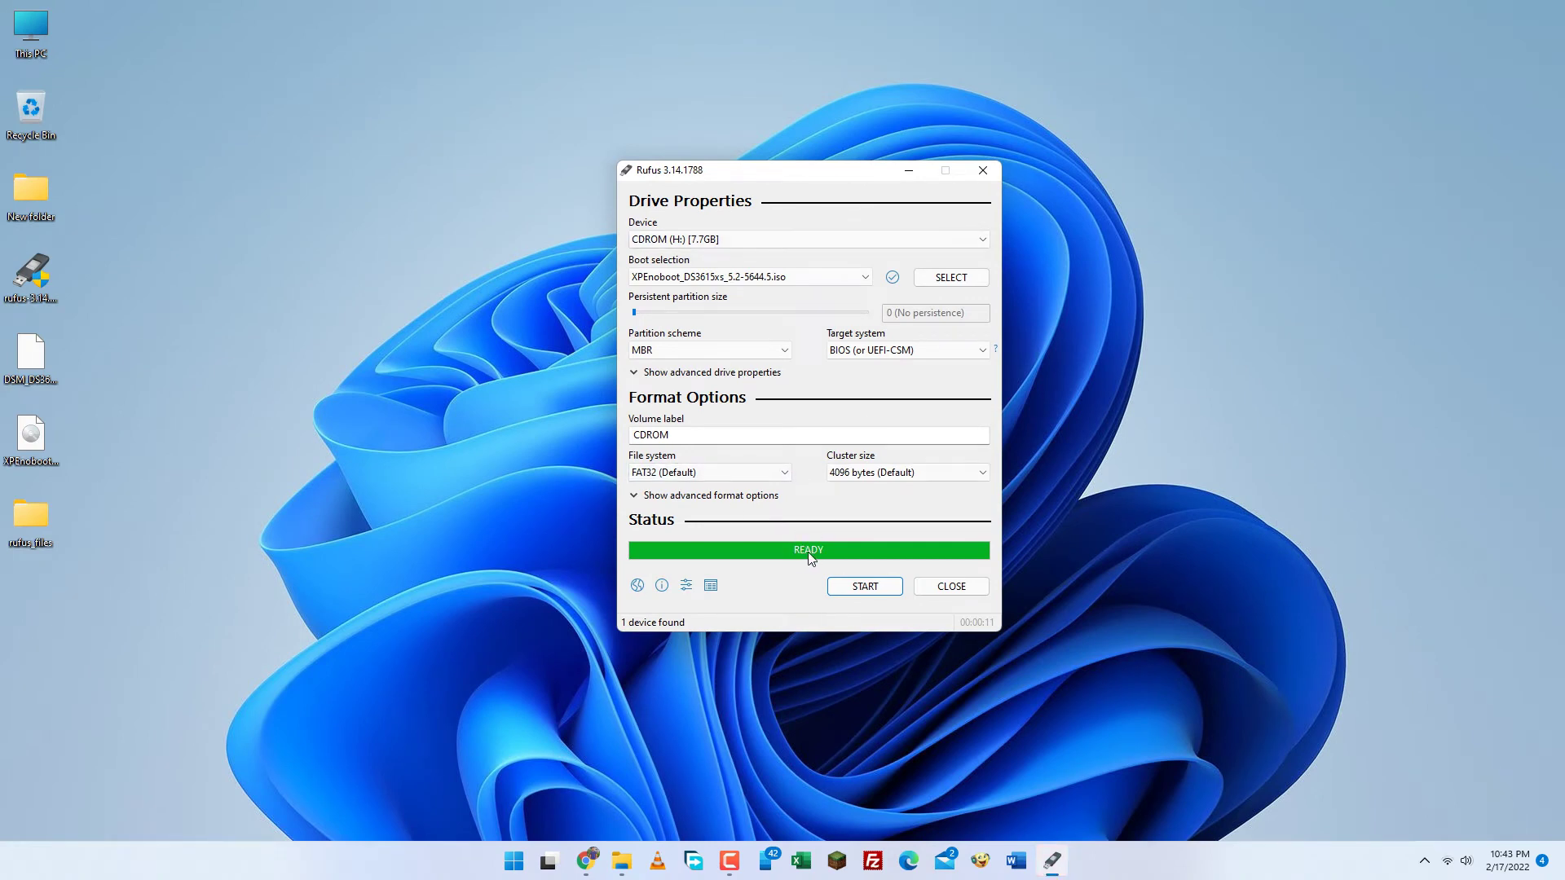
- Close Rufus once finished and safely eject the USB drive from the notification area
left_click(948, 587)
left_click(1424, 862)
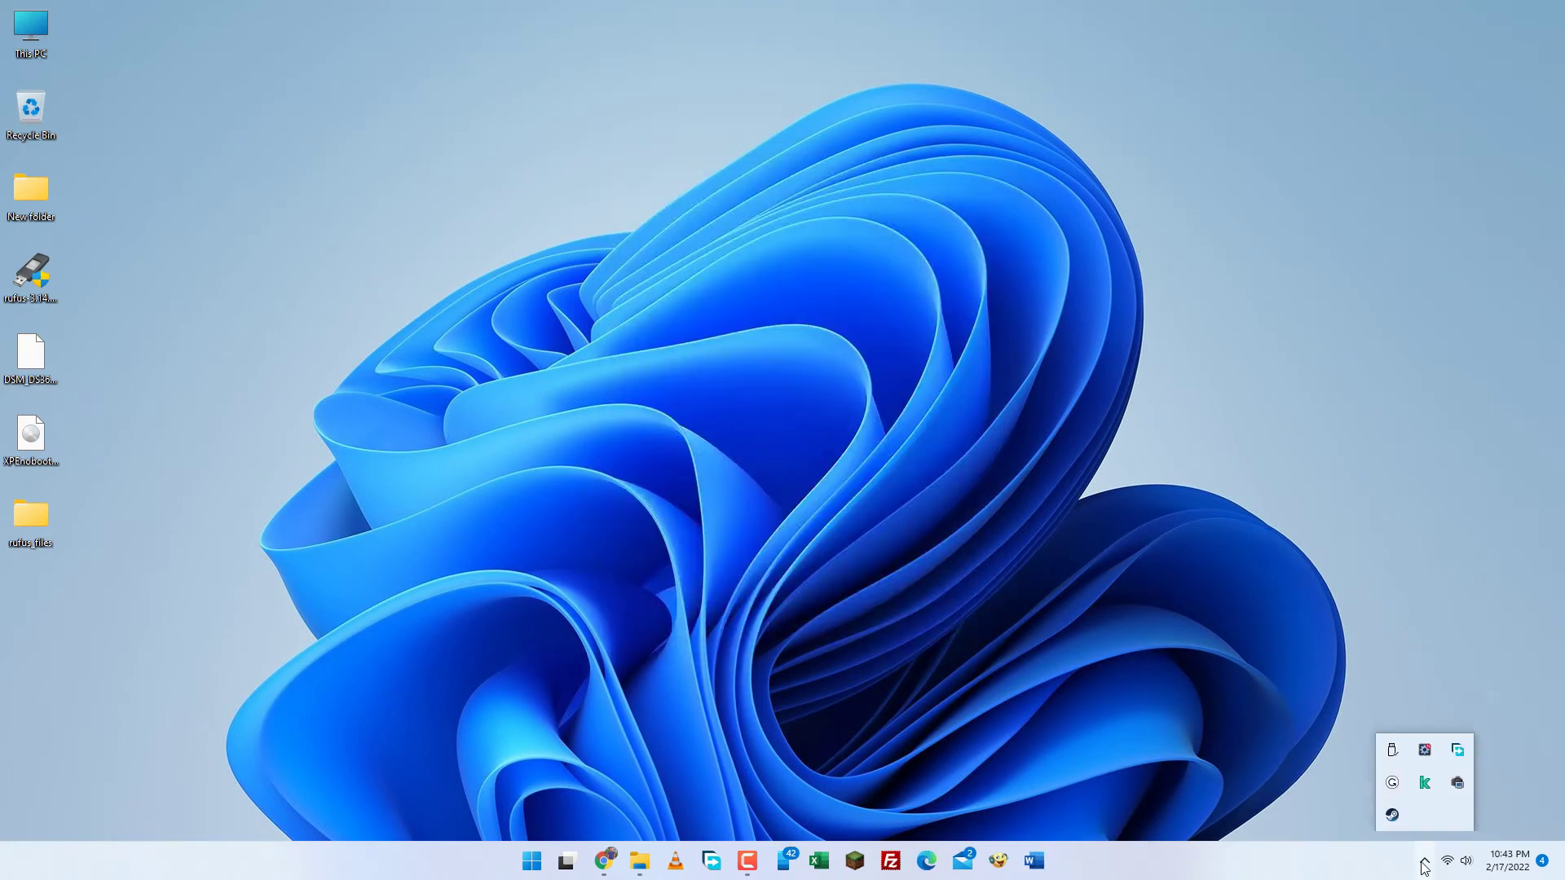
left_click(1388, 751)
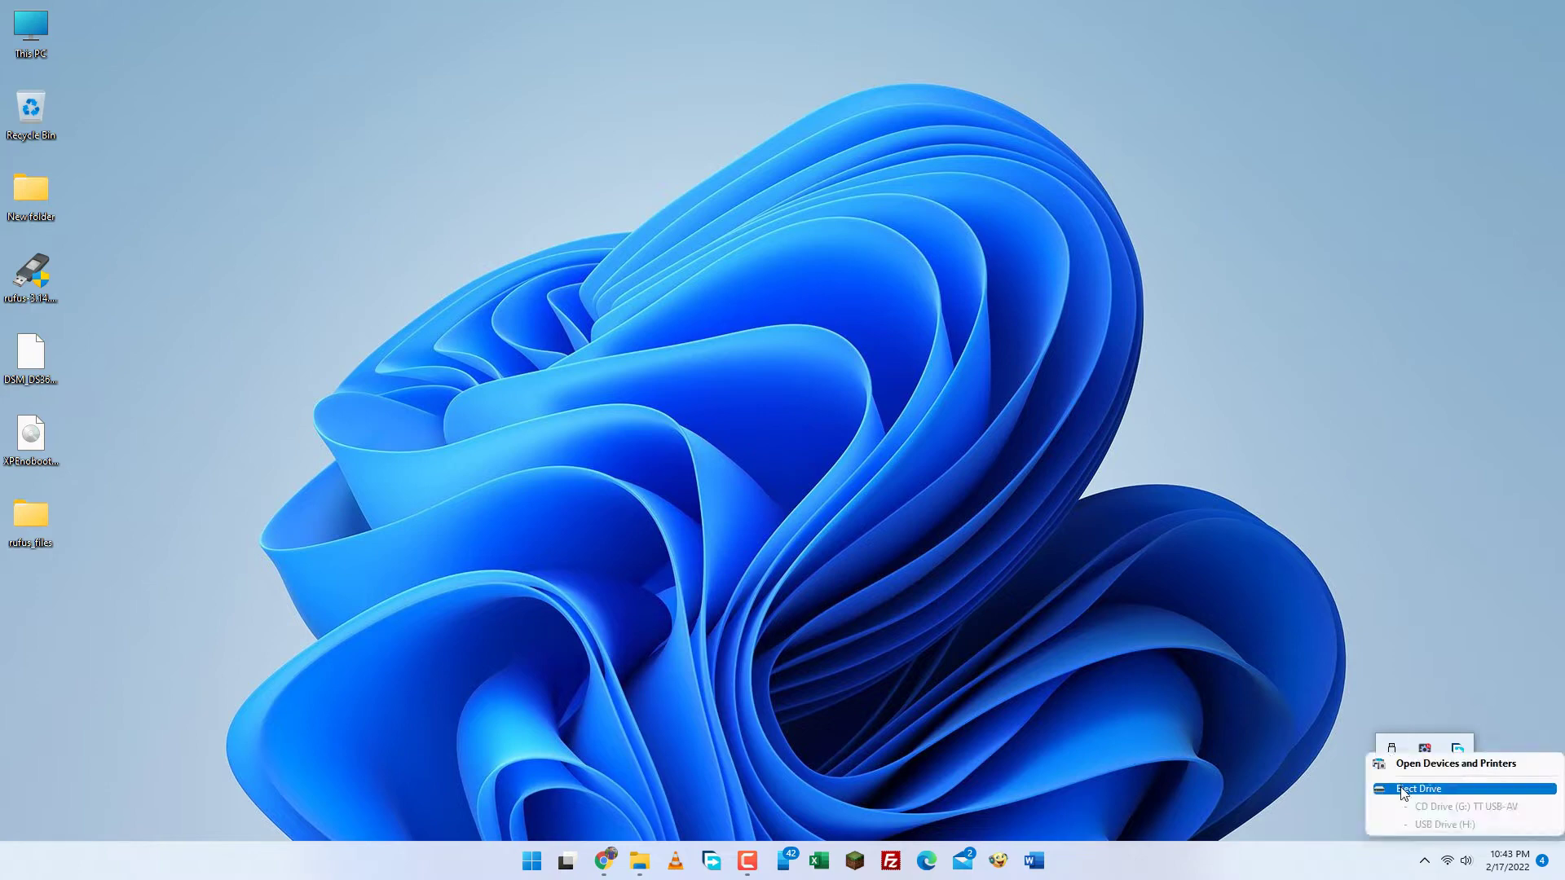
left_click(1400, 791)
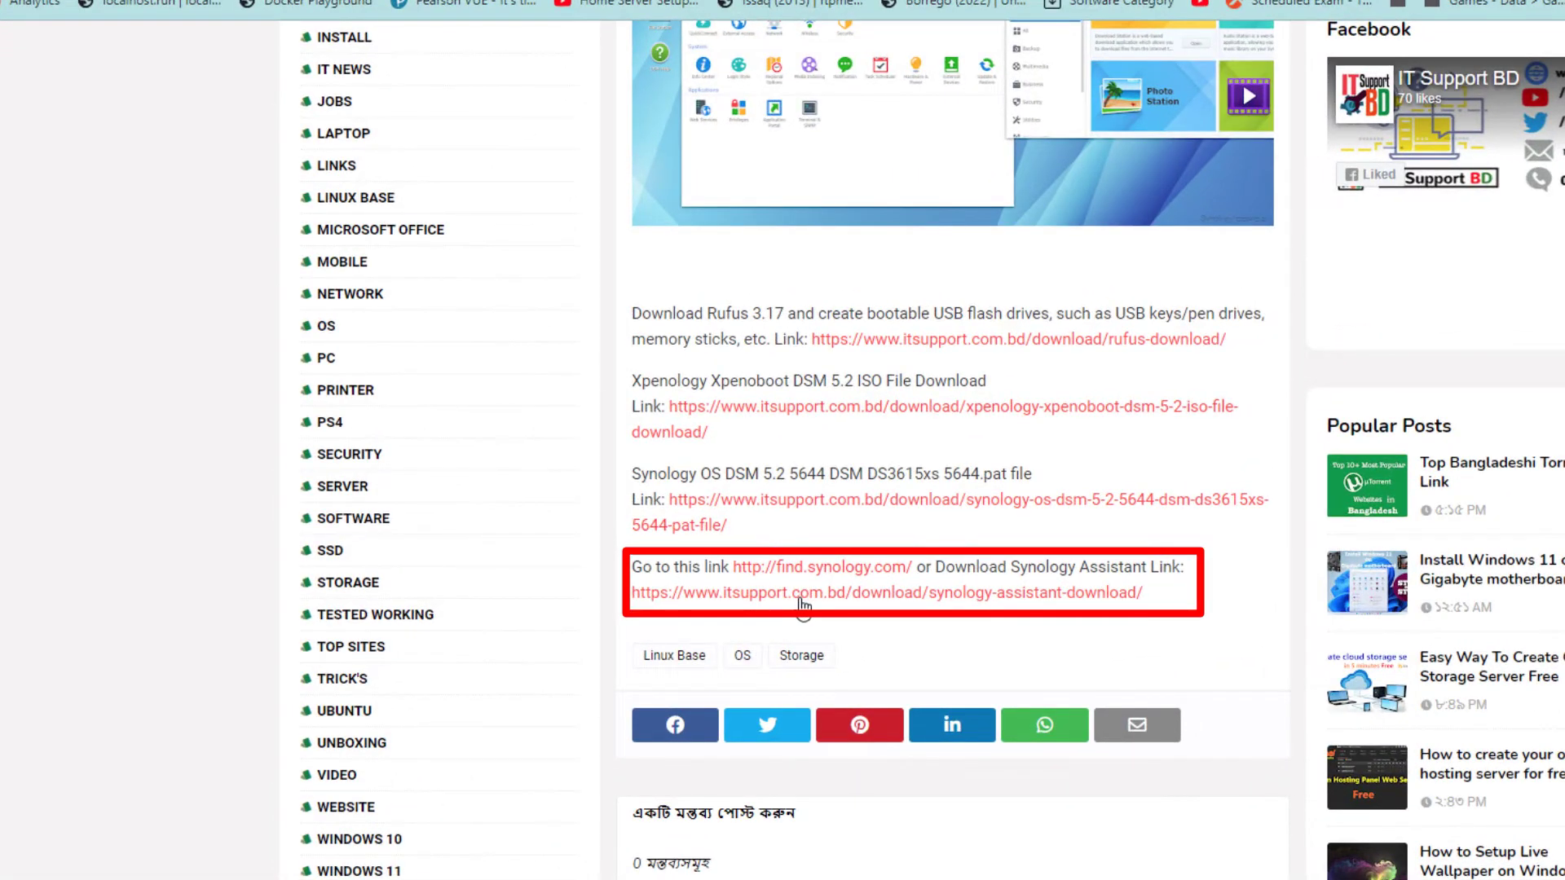
- Visit the Synology Assistant download page, then return to the Synology NAS article
left_click(801, 602)
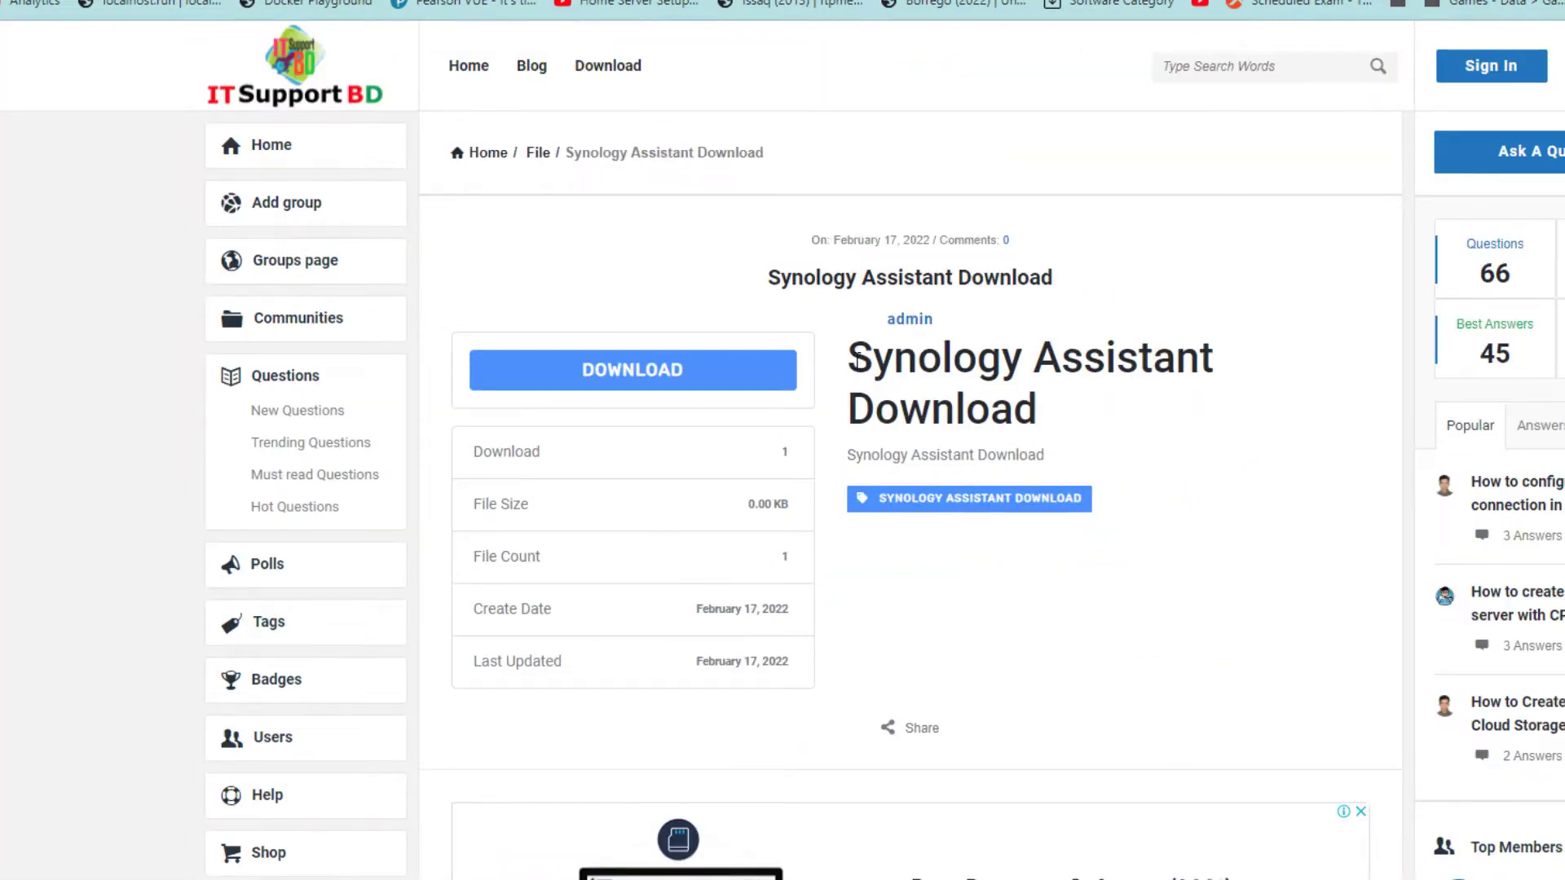
mouse_move(858, 359)
left_mouse_down()
mouse_move(1207, 366)
mouse_move(1039, 420)
left_mouse_up()
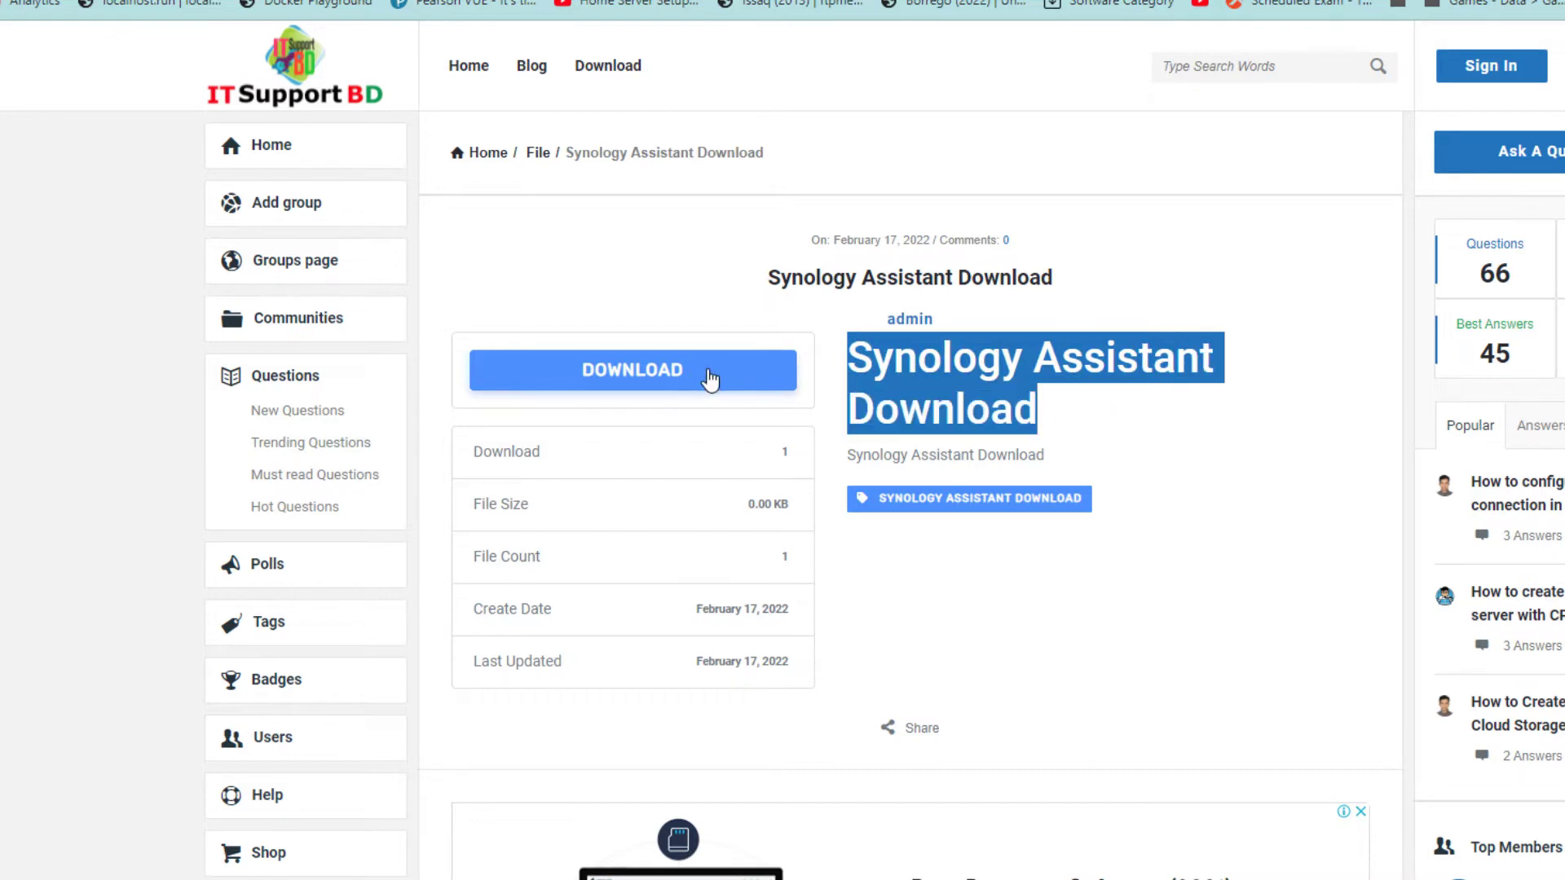
left_click(775, 309)
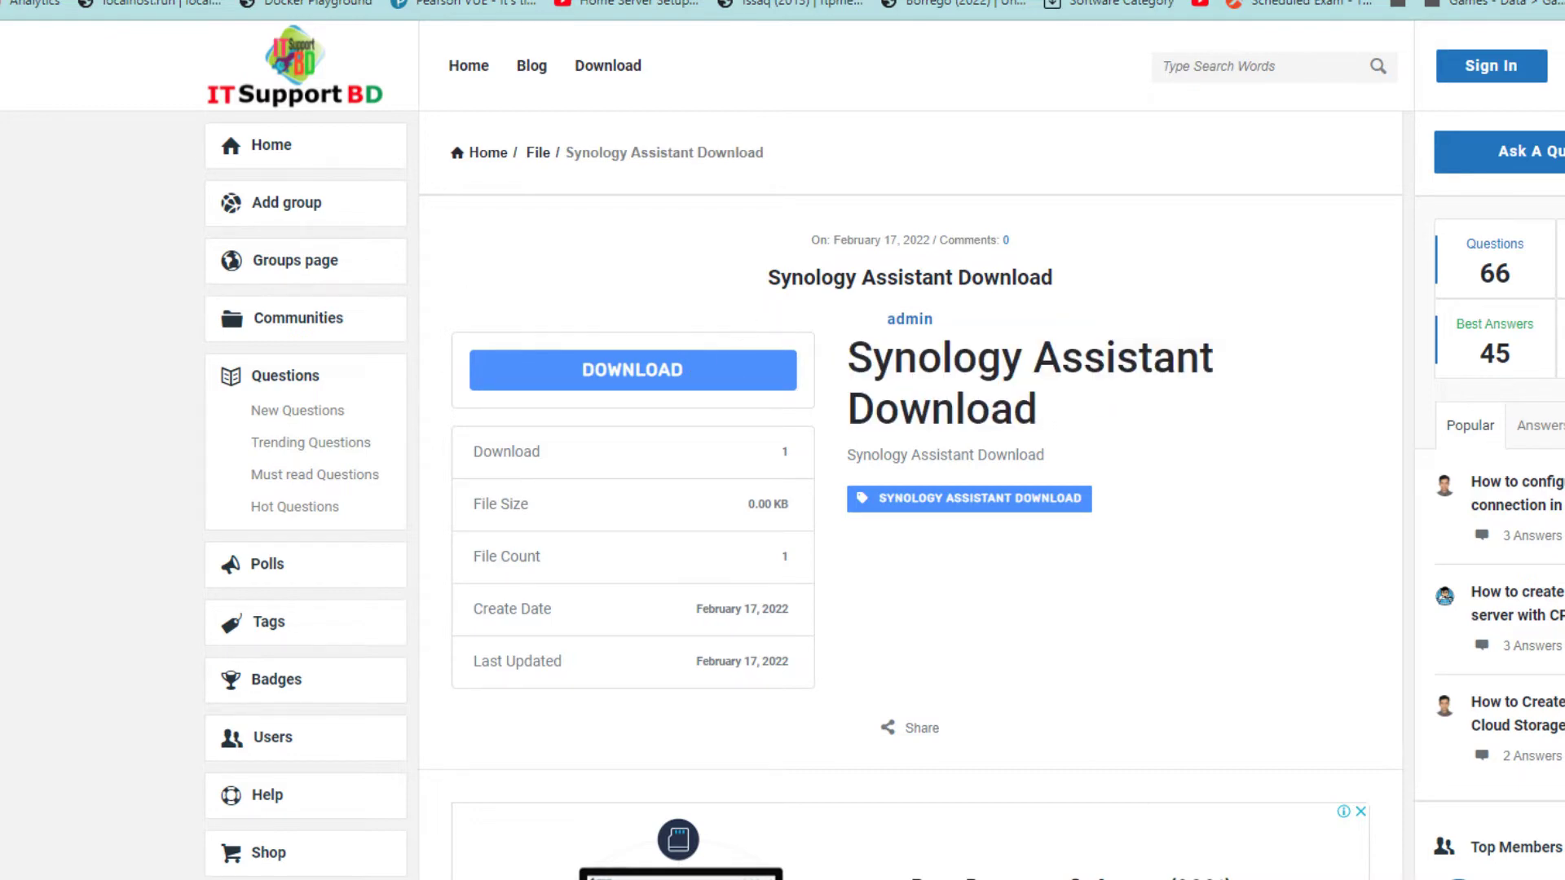
key("alt+Left")
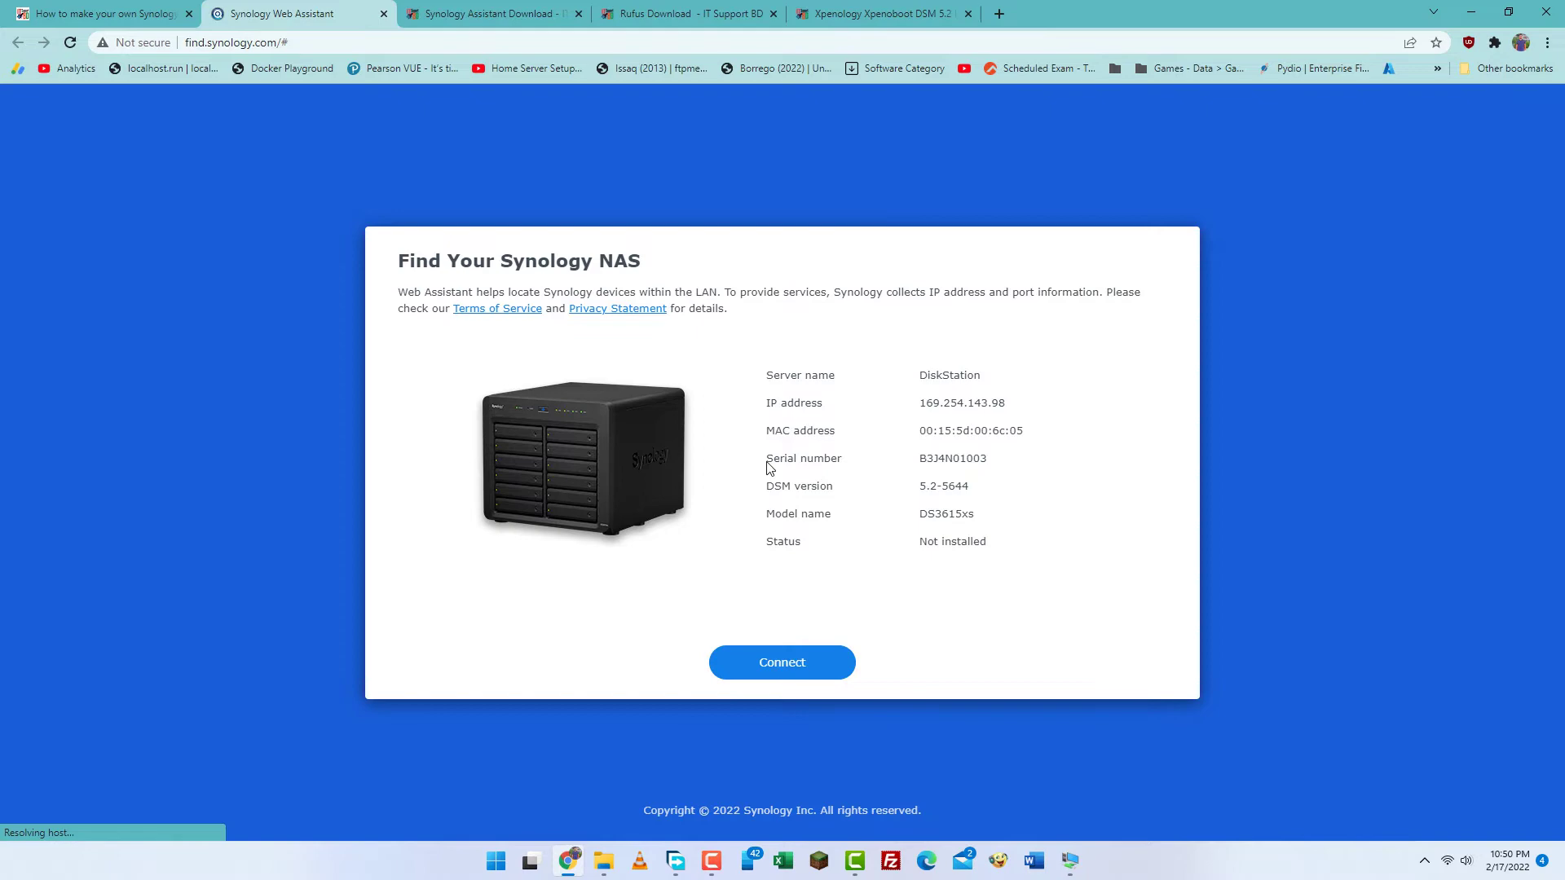
- Connect to the DS3615xs, accept the EULA and privacy statement, and begin setup
left_click(798, 666)
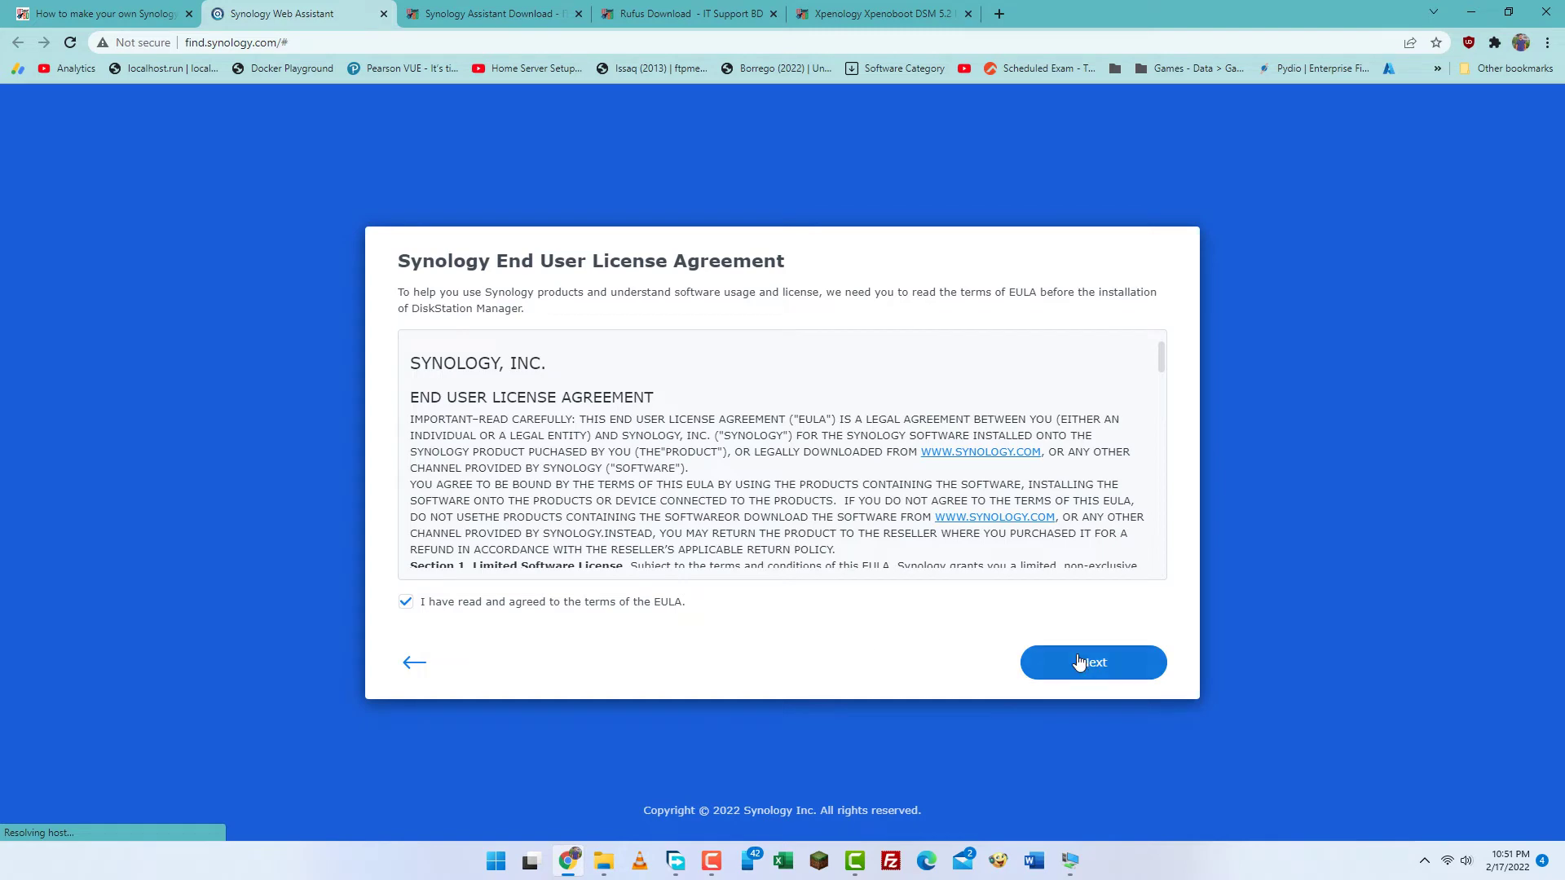
left_click(1080, 662)
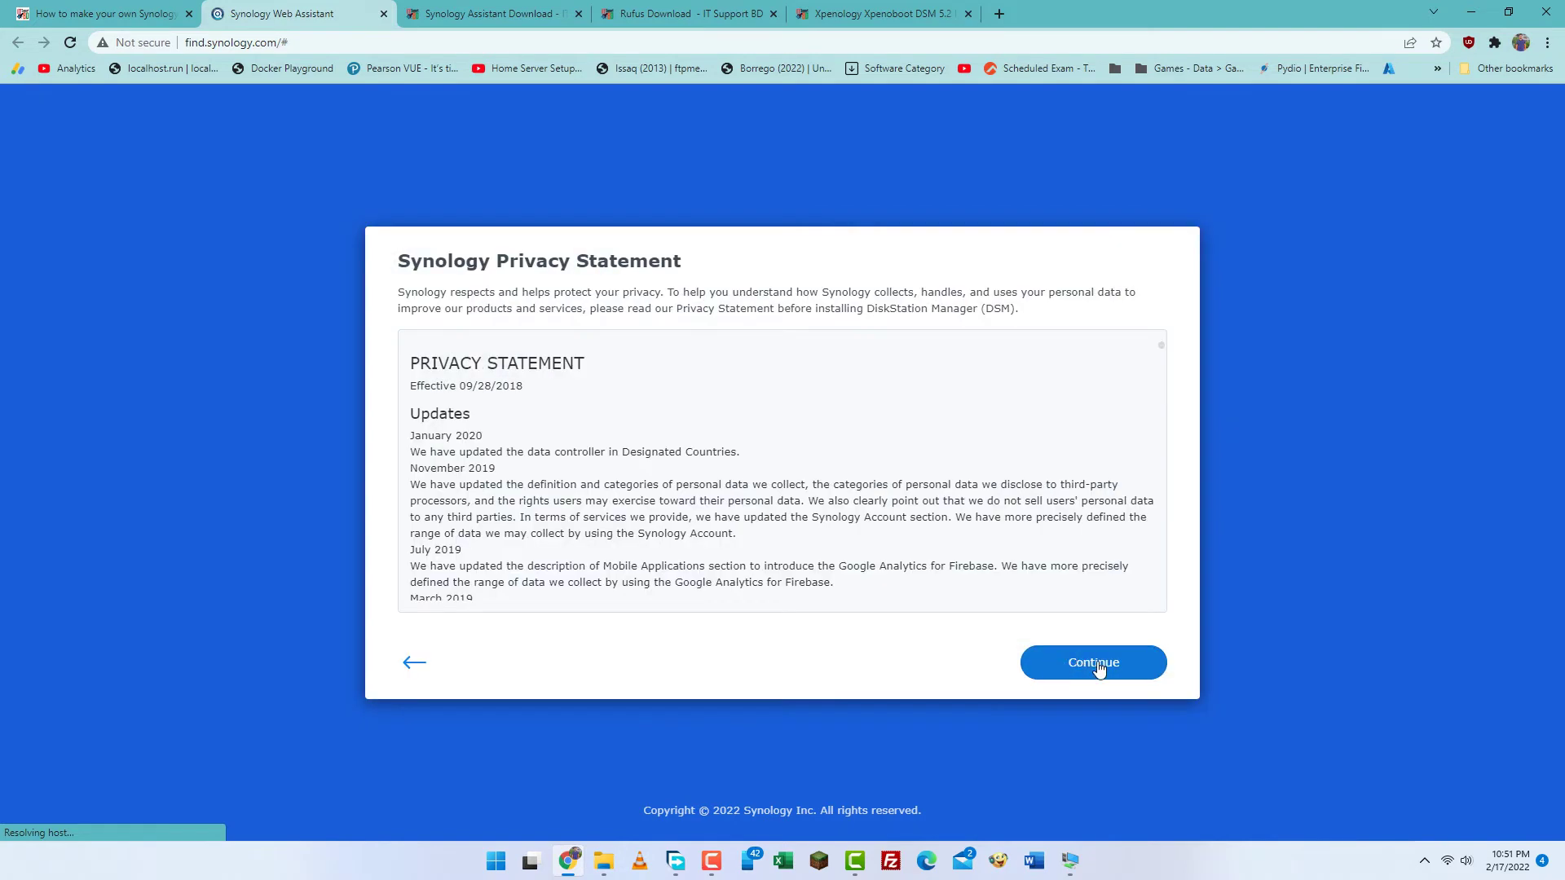
left_click(1093, 663)
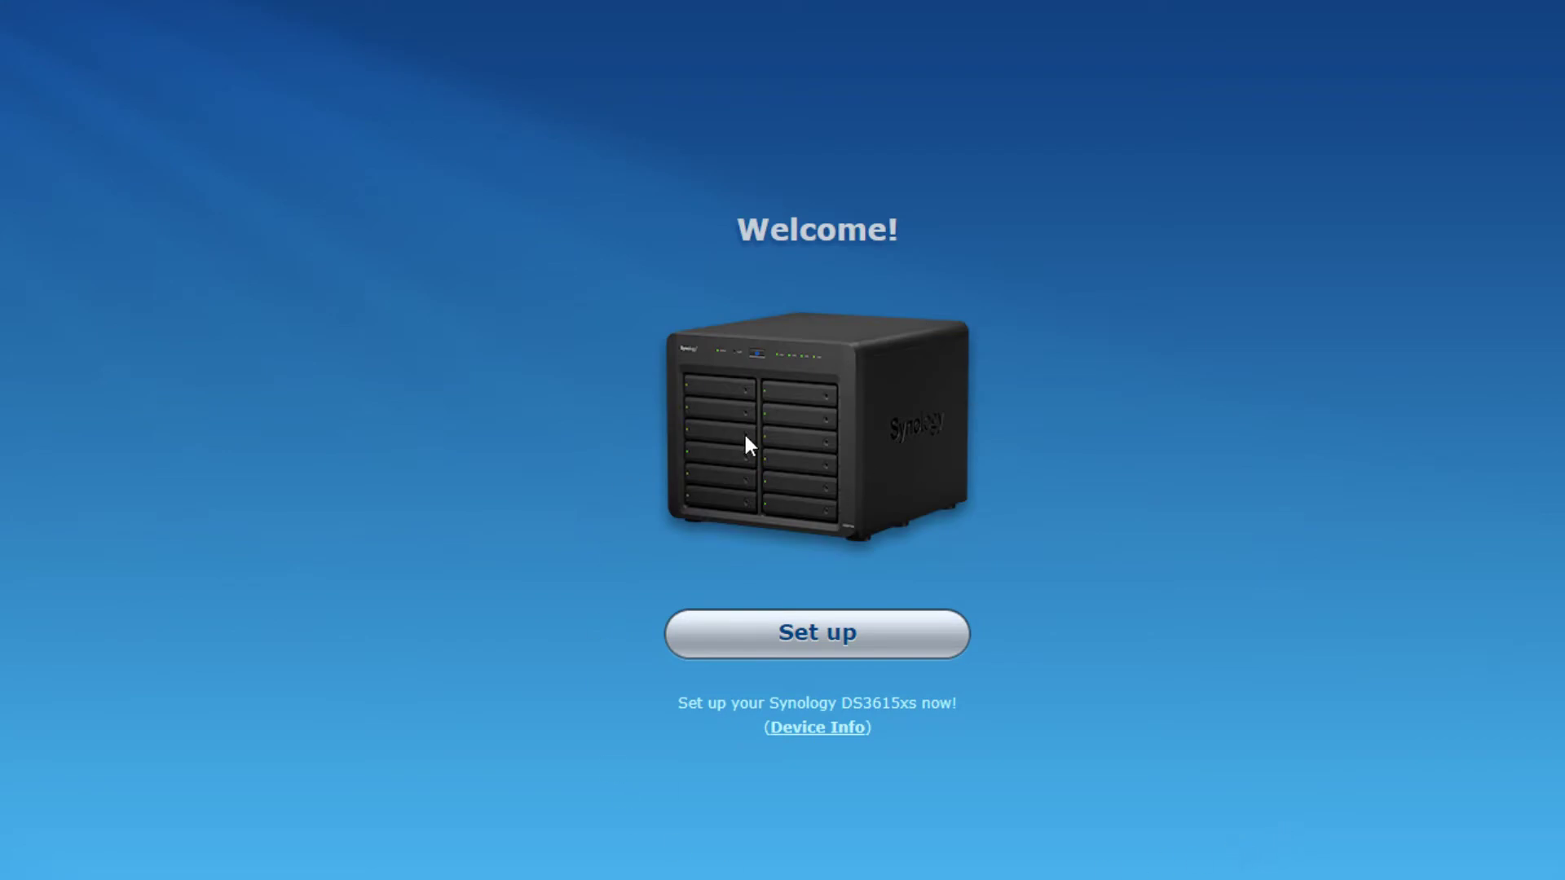
left_click(807, 641)
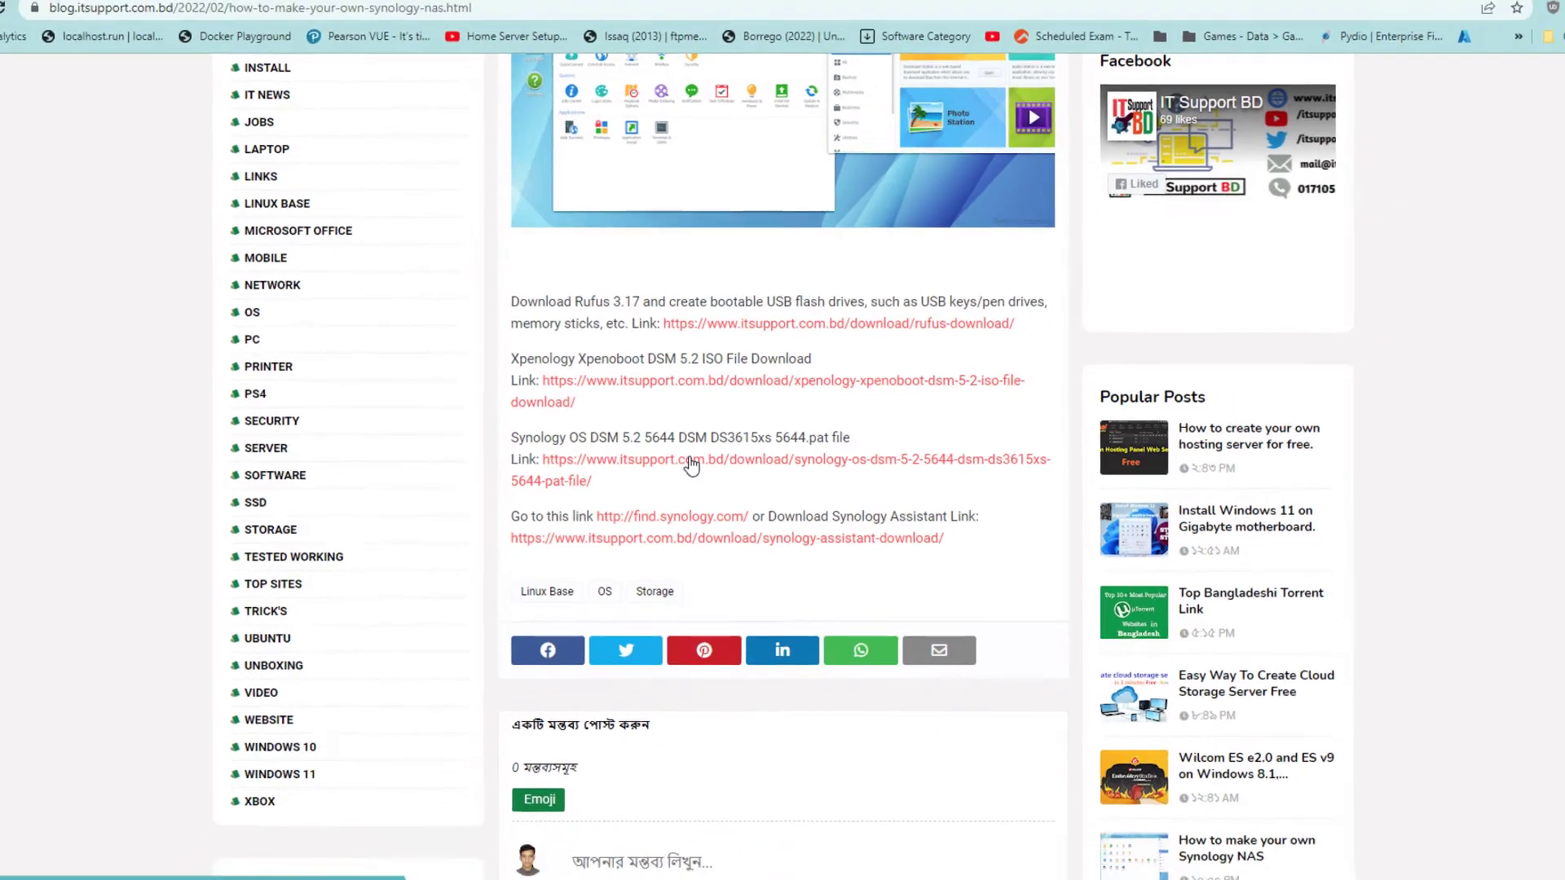
- Download DSM_DS3615xs_5644.pat from the DSM 5.2 download page to the Desktop
left_click(692, 459)
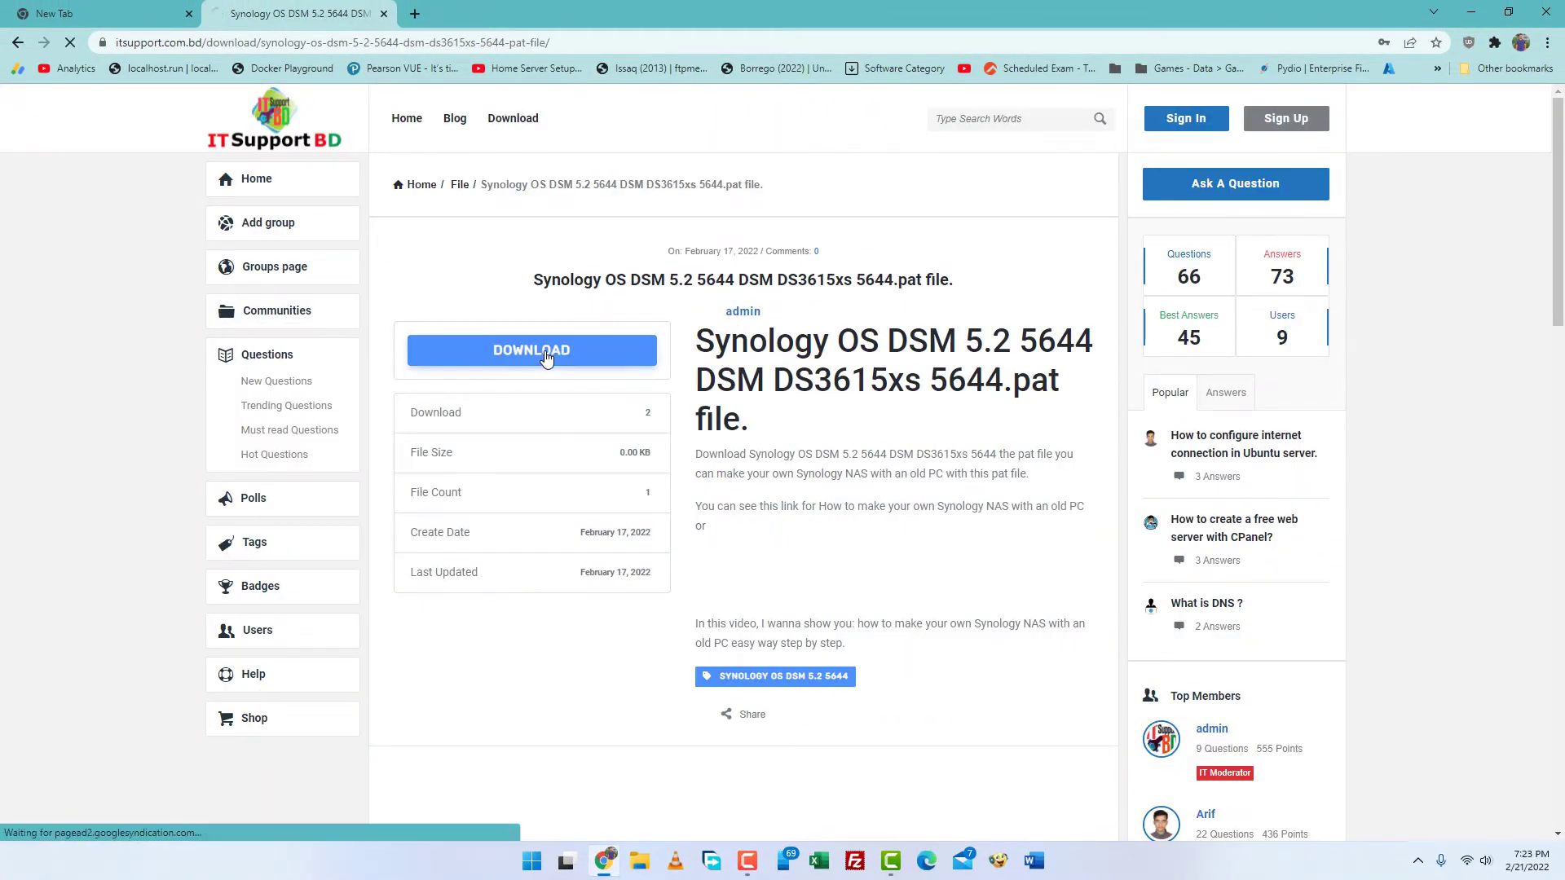
left_click(538, 358)
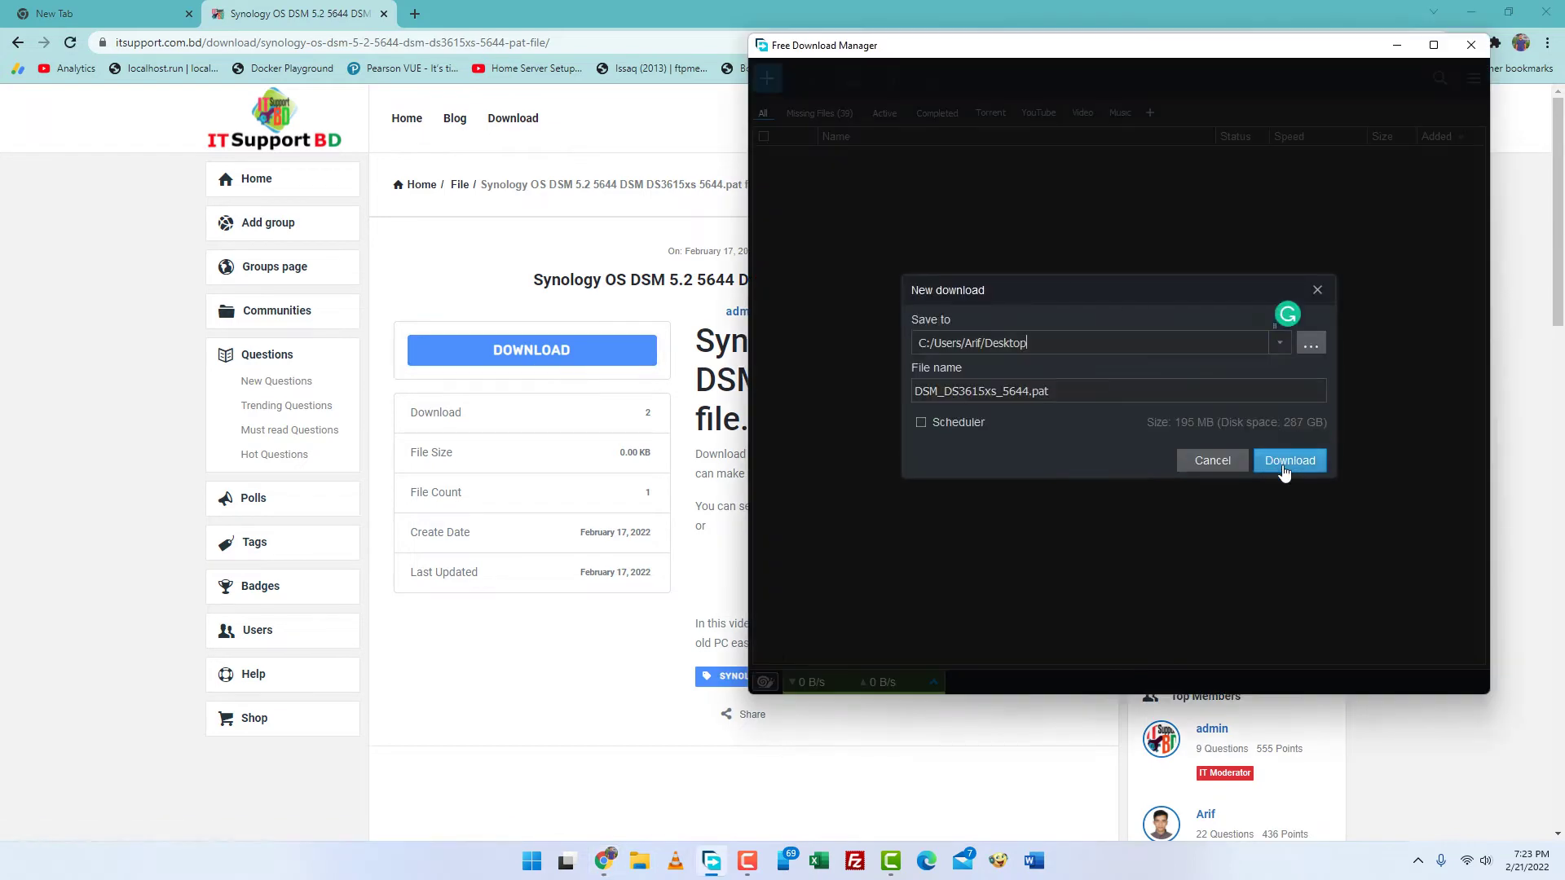
left_click(1271, 459)
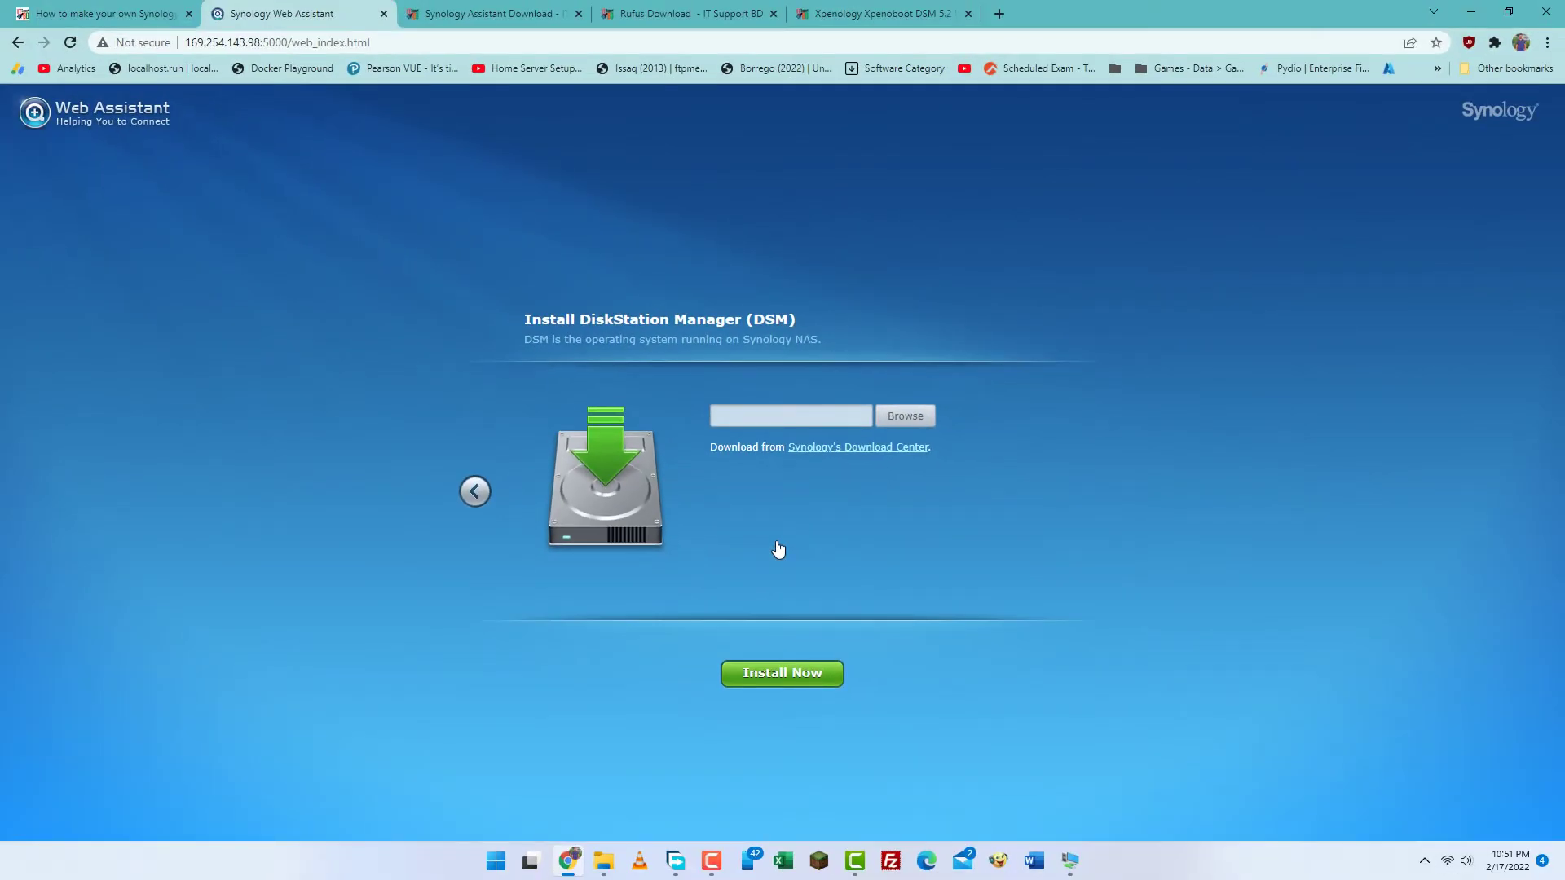
- Install DSM from the Desktop .pat file, confirming all disk data will be erased
left_click(899, 417)
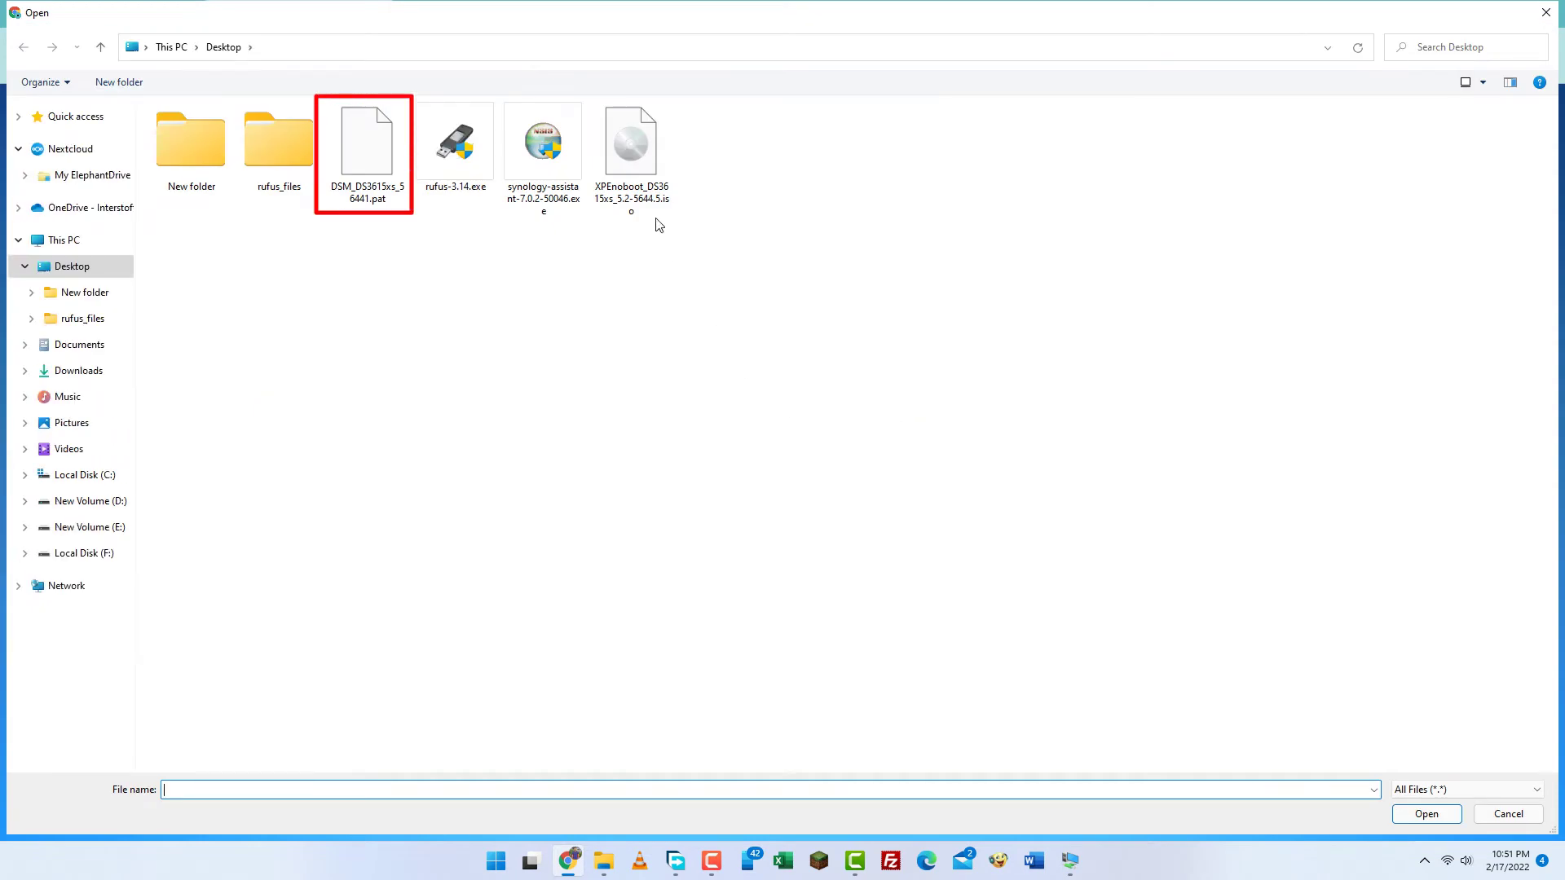
double_click(365, 167)
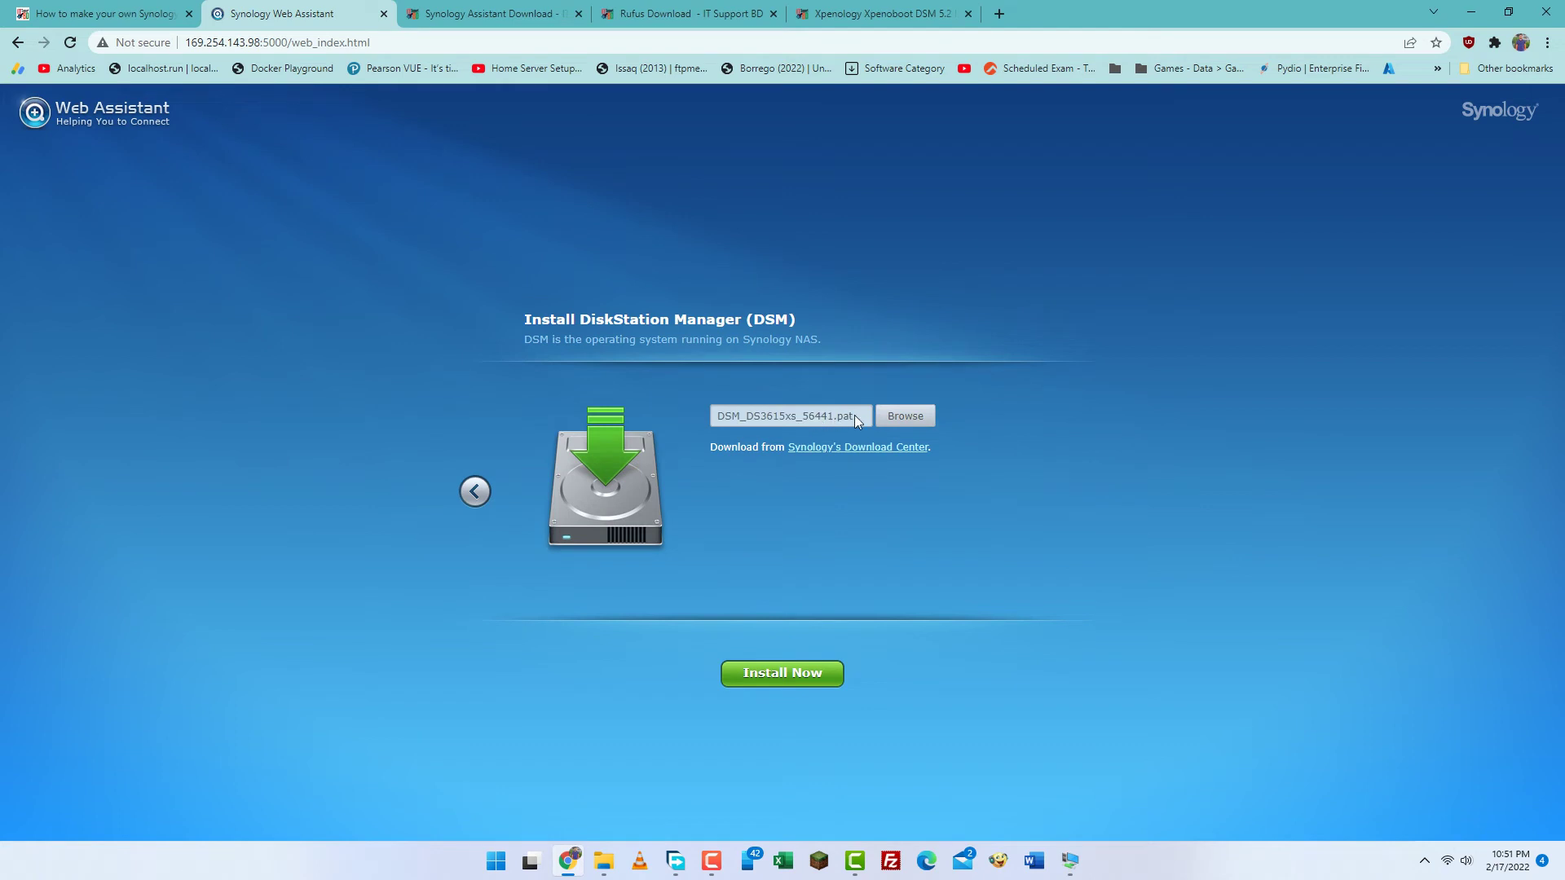
left_click(795, 676)
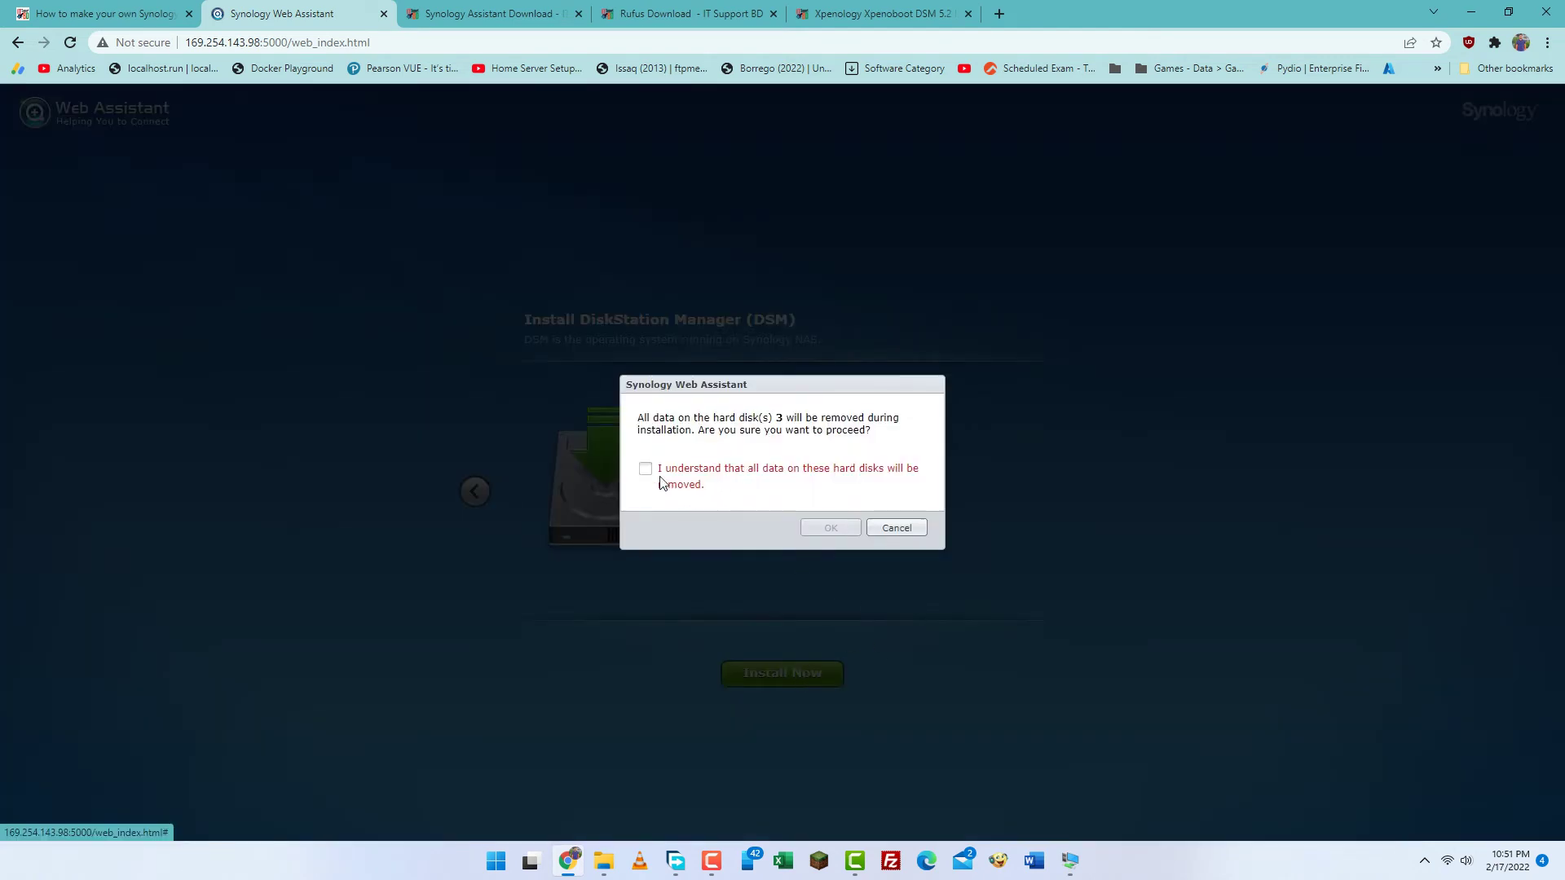
left_click(647, 469)
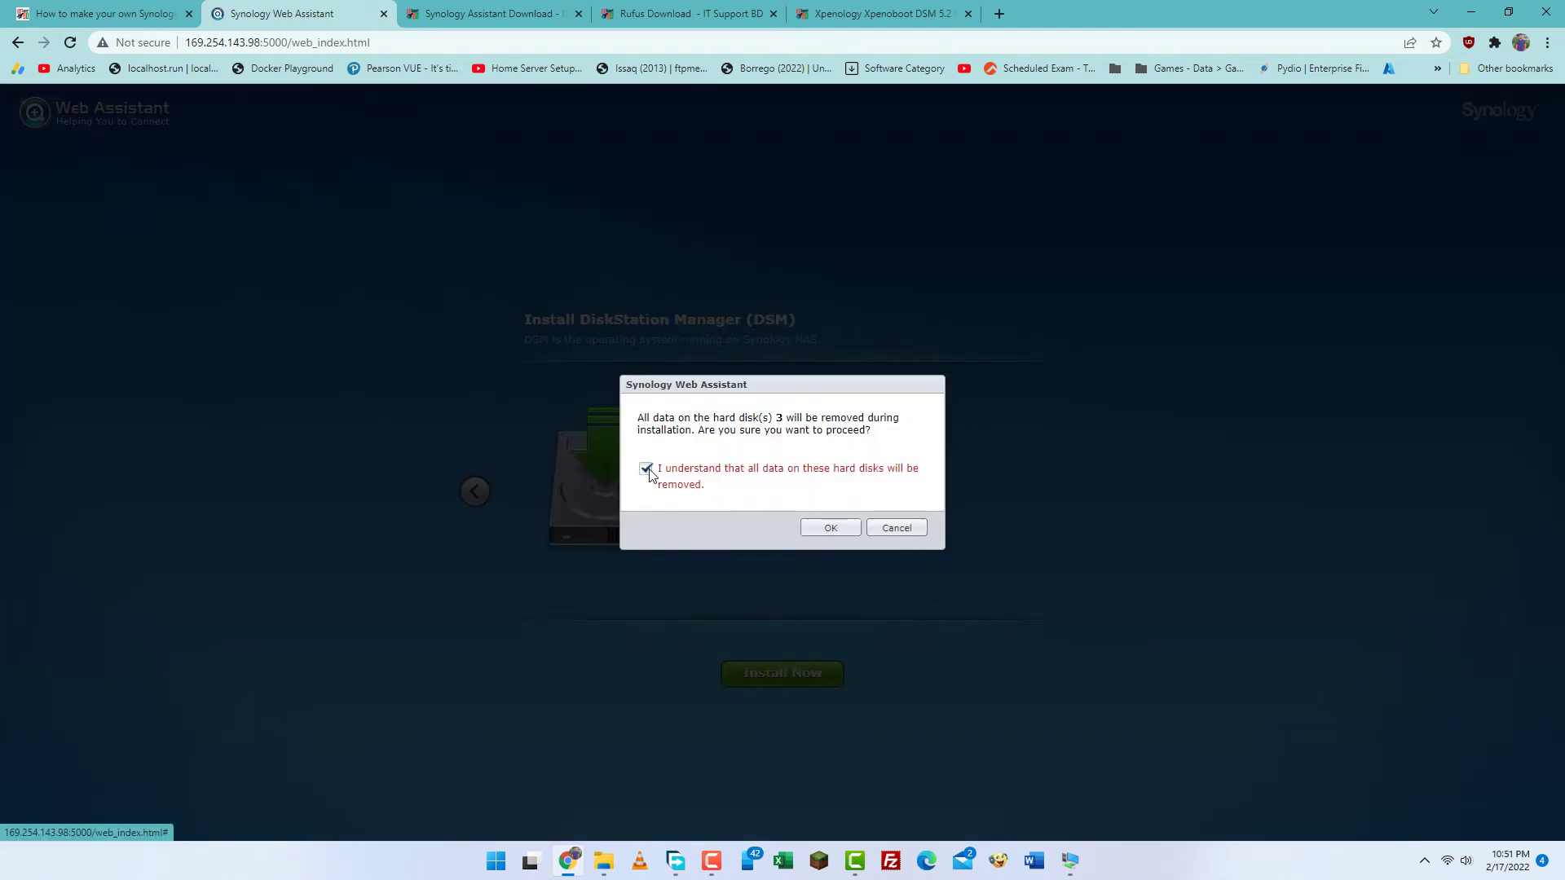
left_click(833, 528)
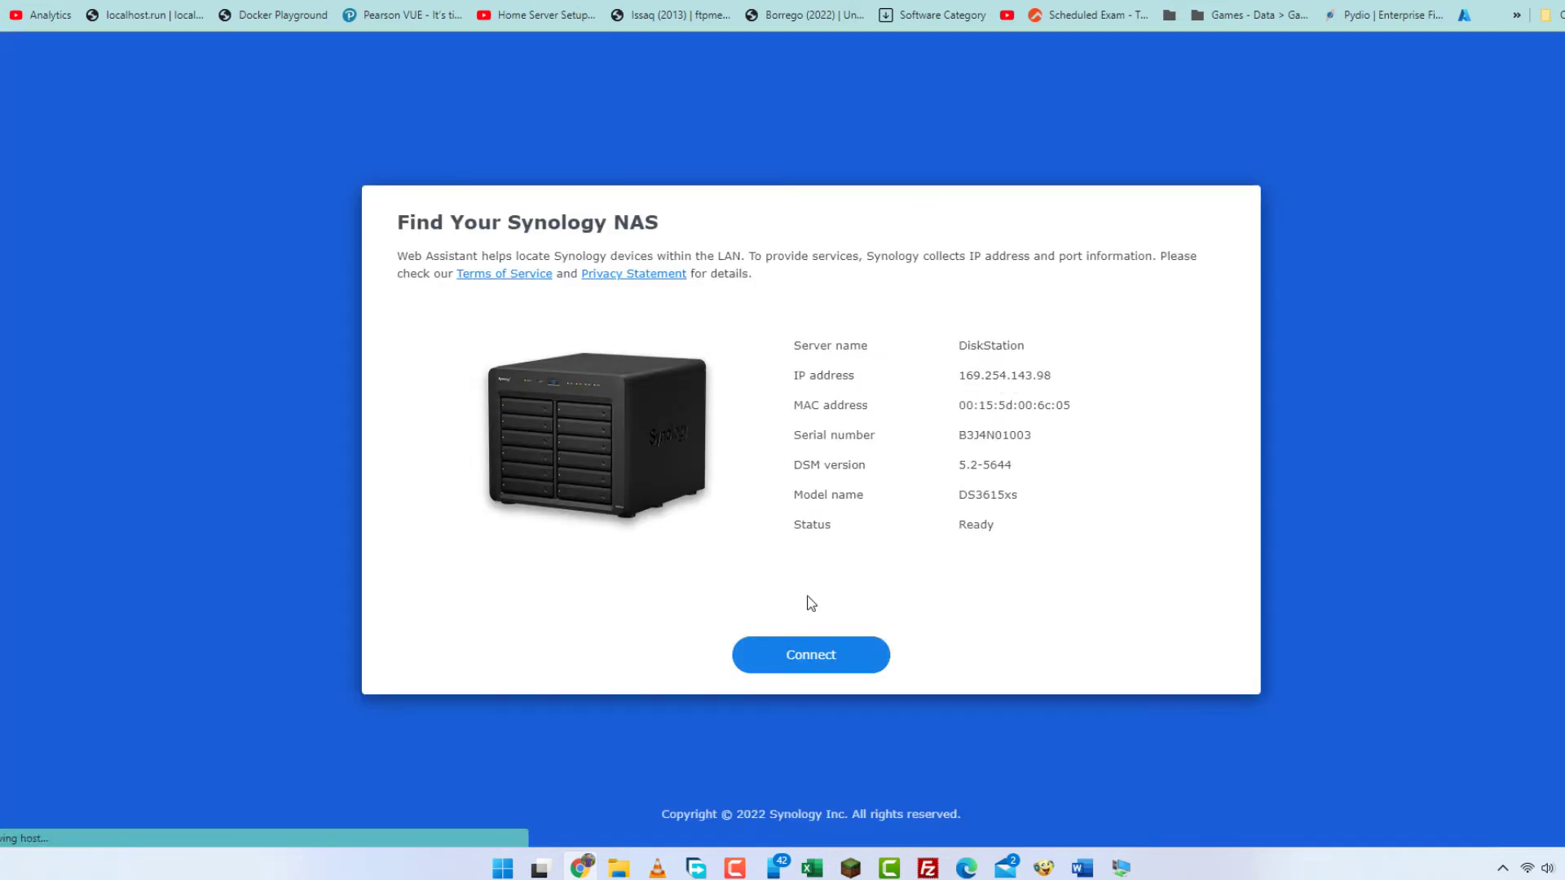
- Connect to the DiskStation, sign in as admin with a blank password, and begin setup
key("Return")
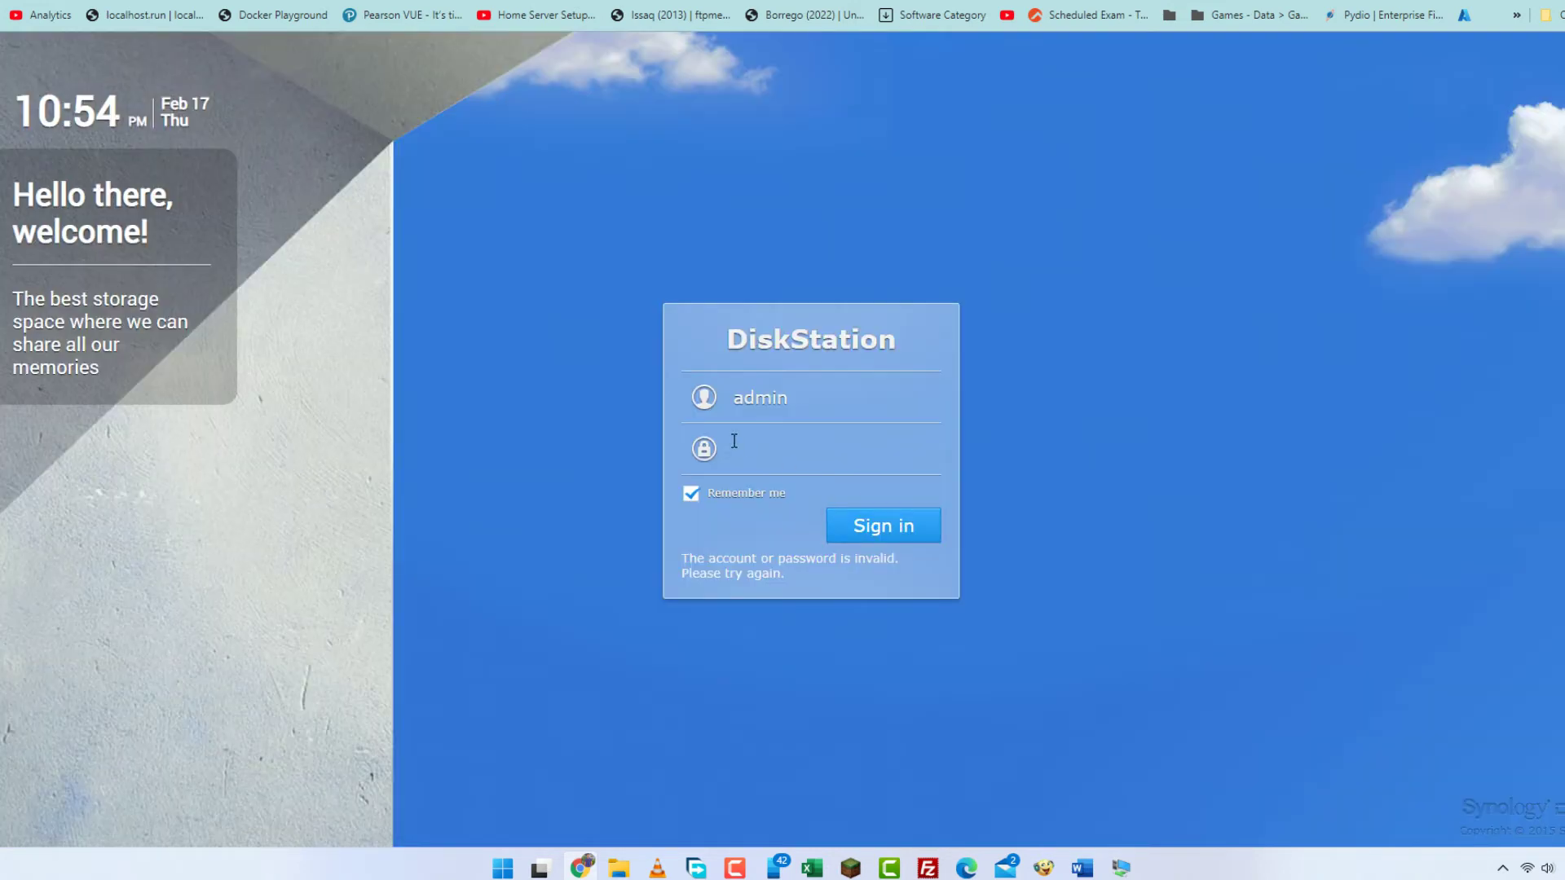
left_click(806, 406)
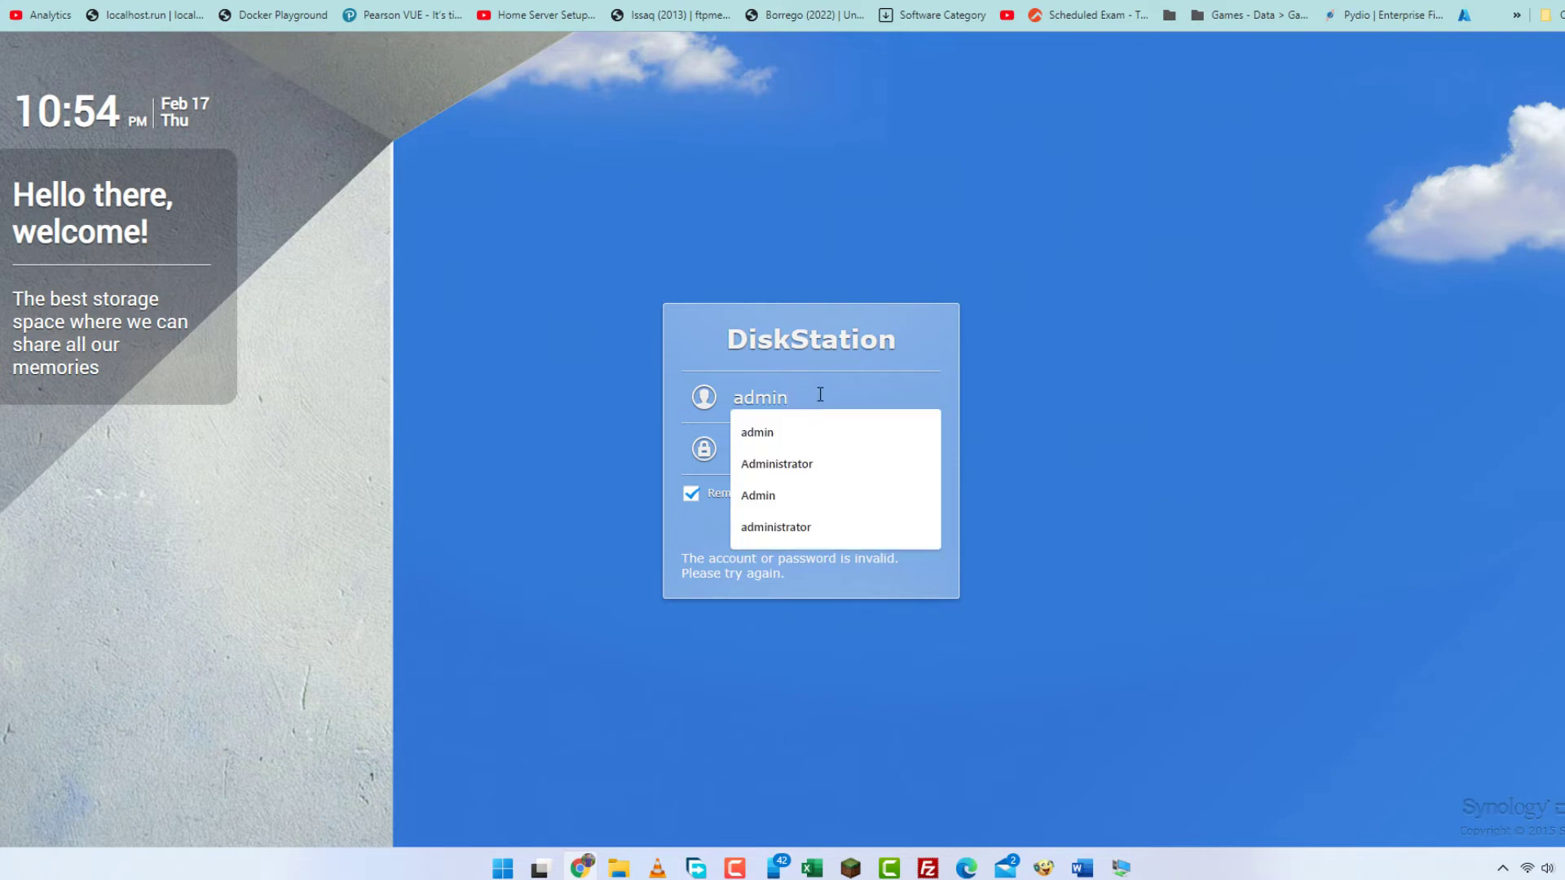
left_click(995, 440)
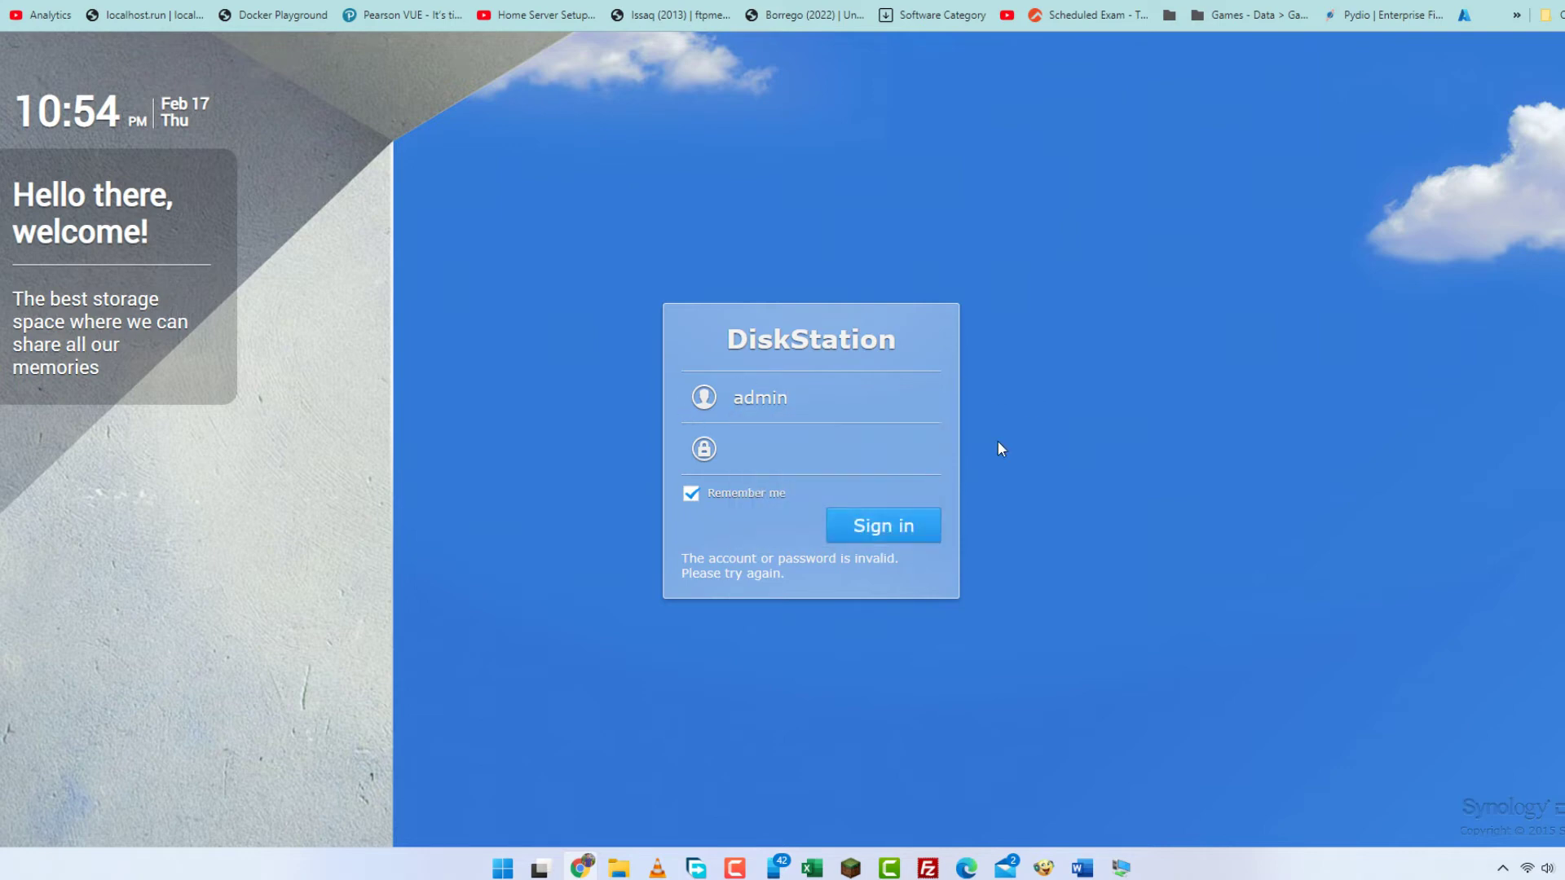
left_click(888, 540)
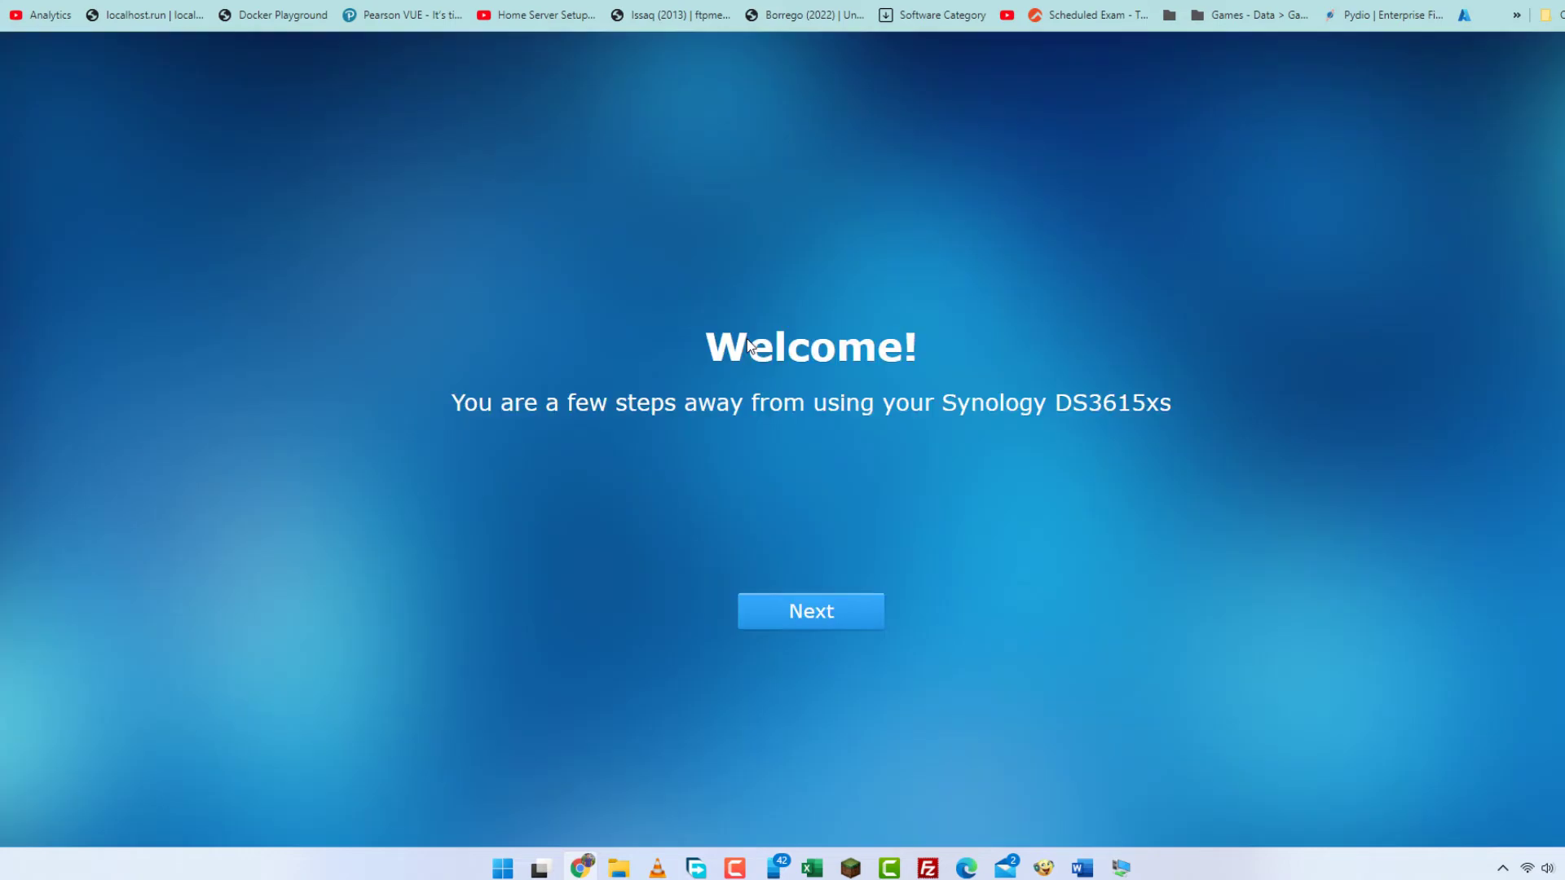
left_click(831, 622)
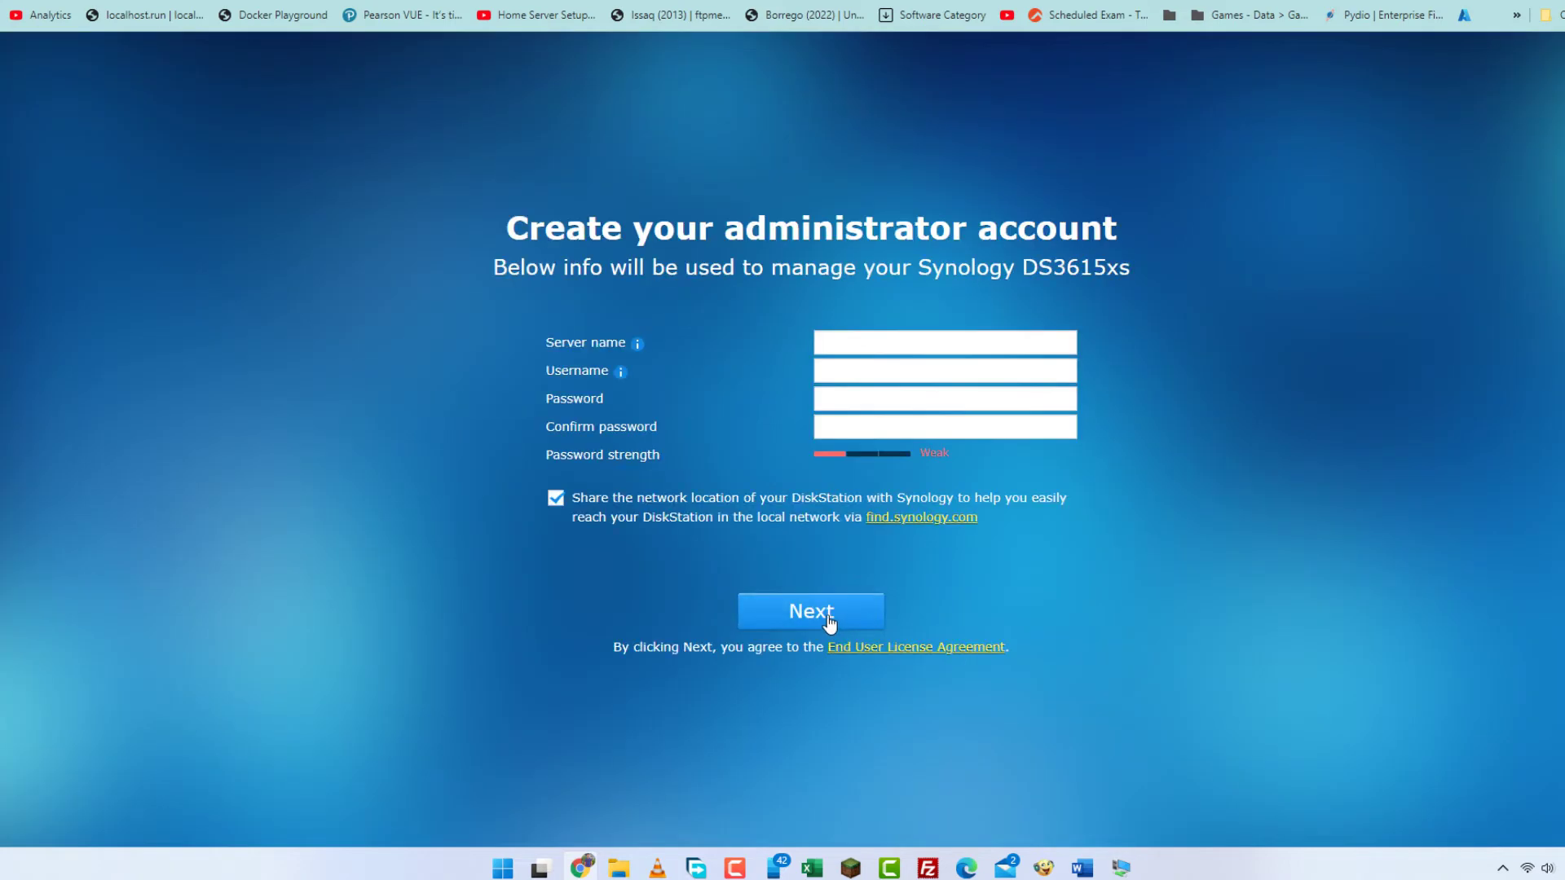
- Name the server NasCloud and create administrator account 'itsupport' with a password
type("NasCloud")
key("Tab")
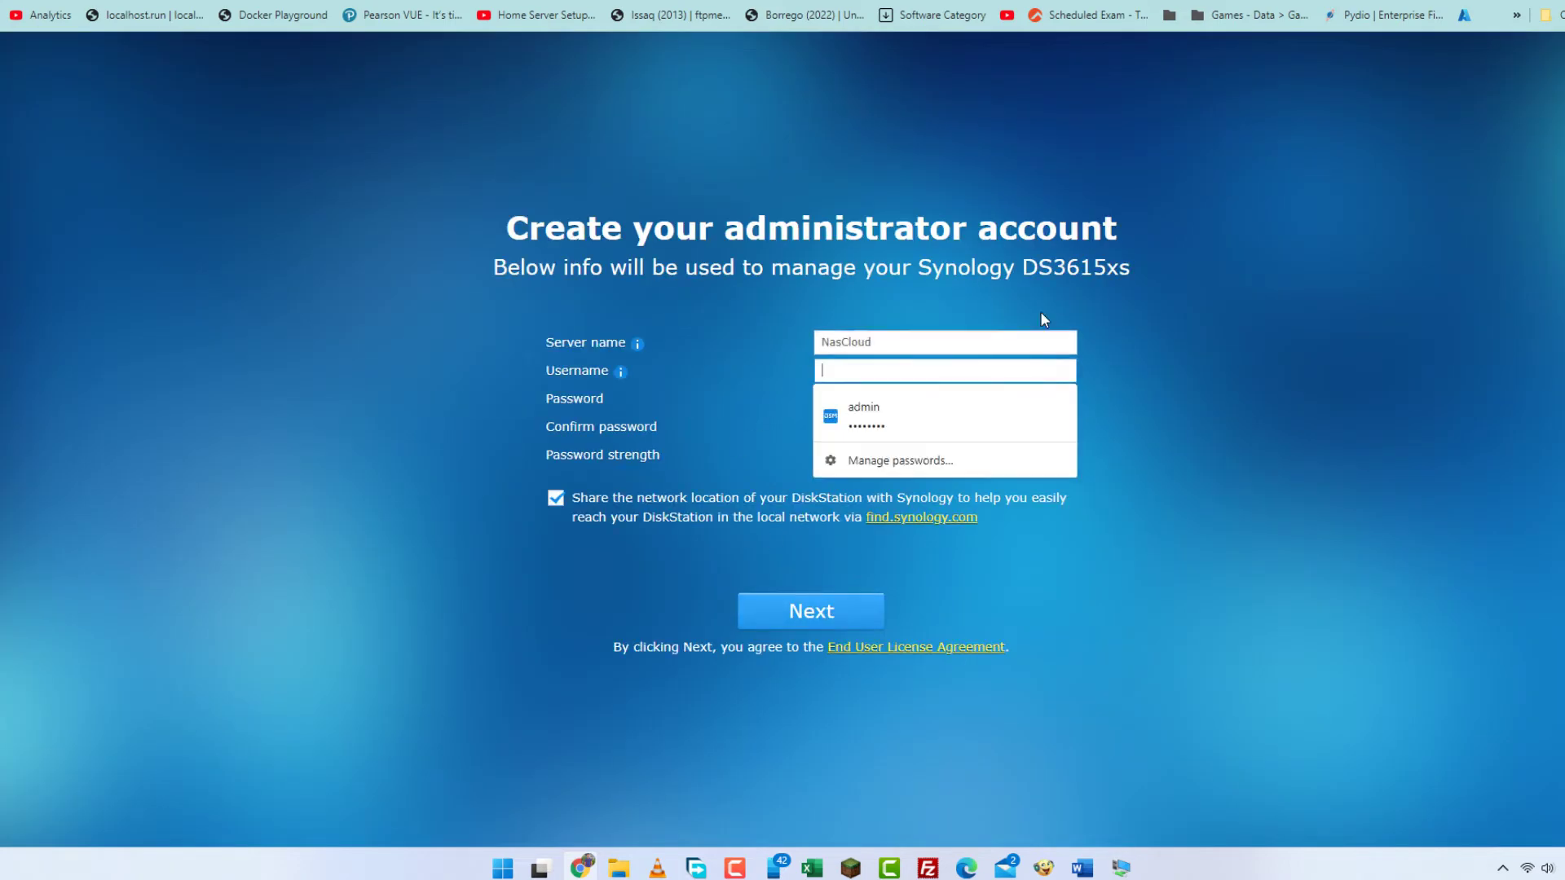
type("itsupport")
key("Tab")
type("********")
left_click(952, 426)
type("******")
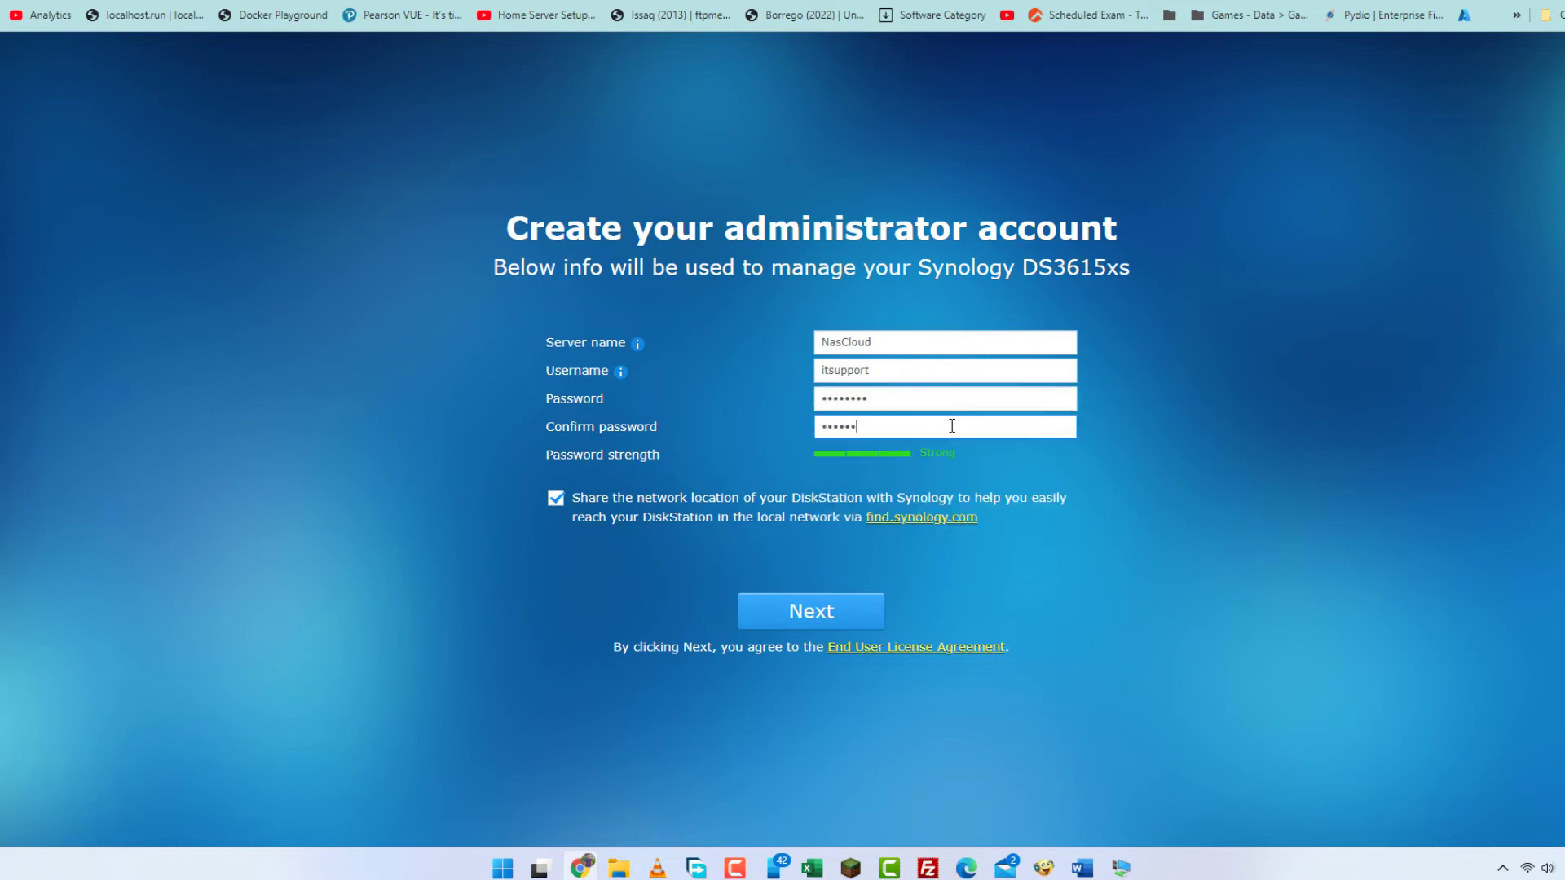
left_click(768, 613)
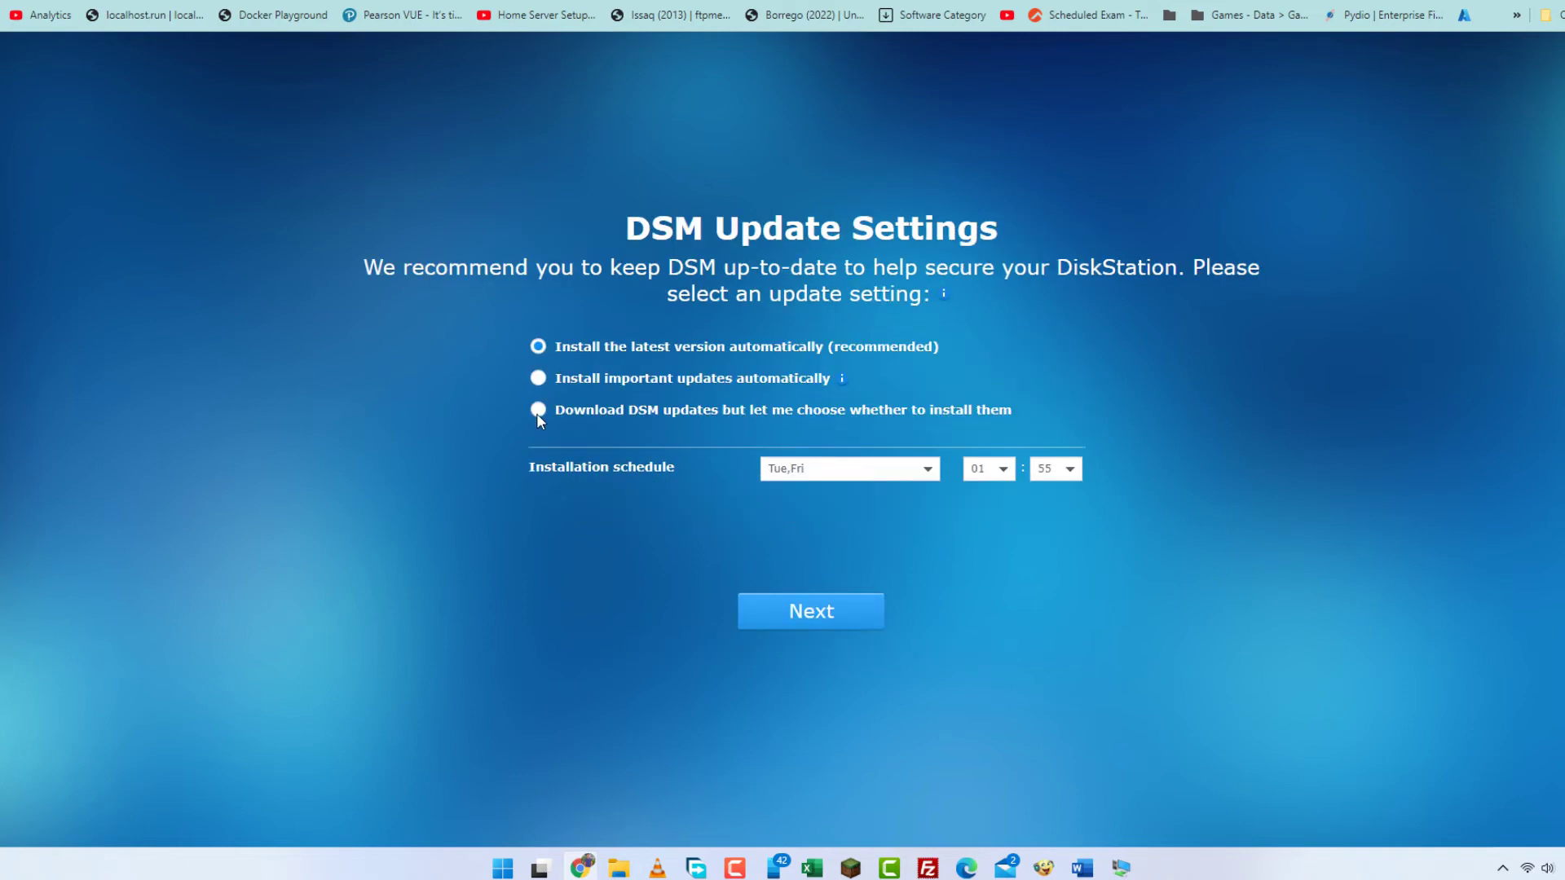
- Set updates to download but install manually, skip QuickConnect, and open the DSM desktop
left_click(537, 411)
left_click(822, 616)
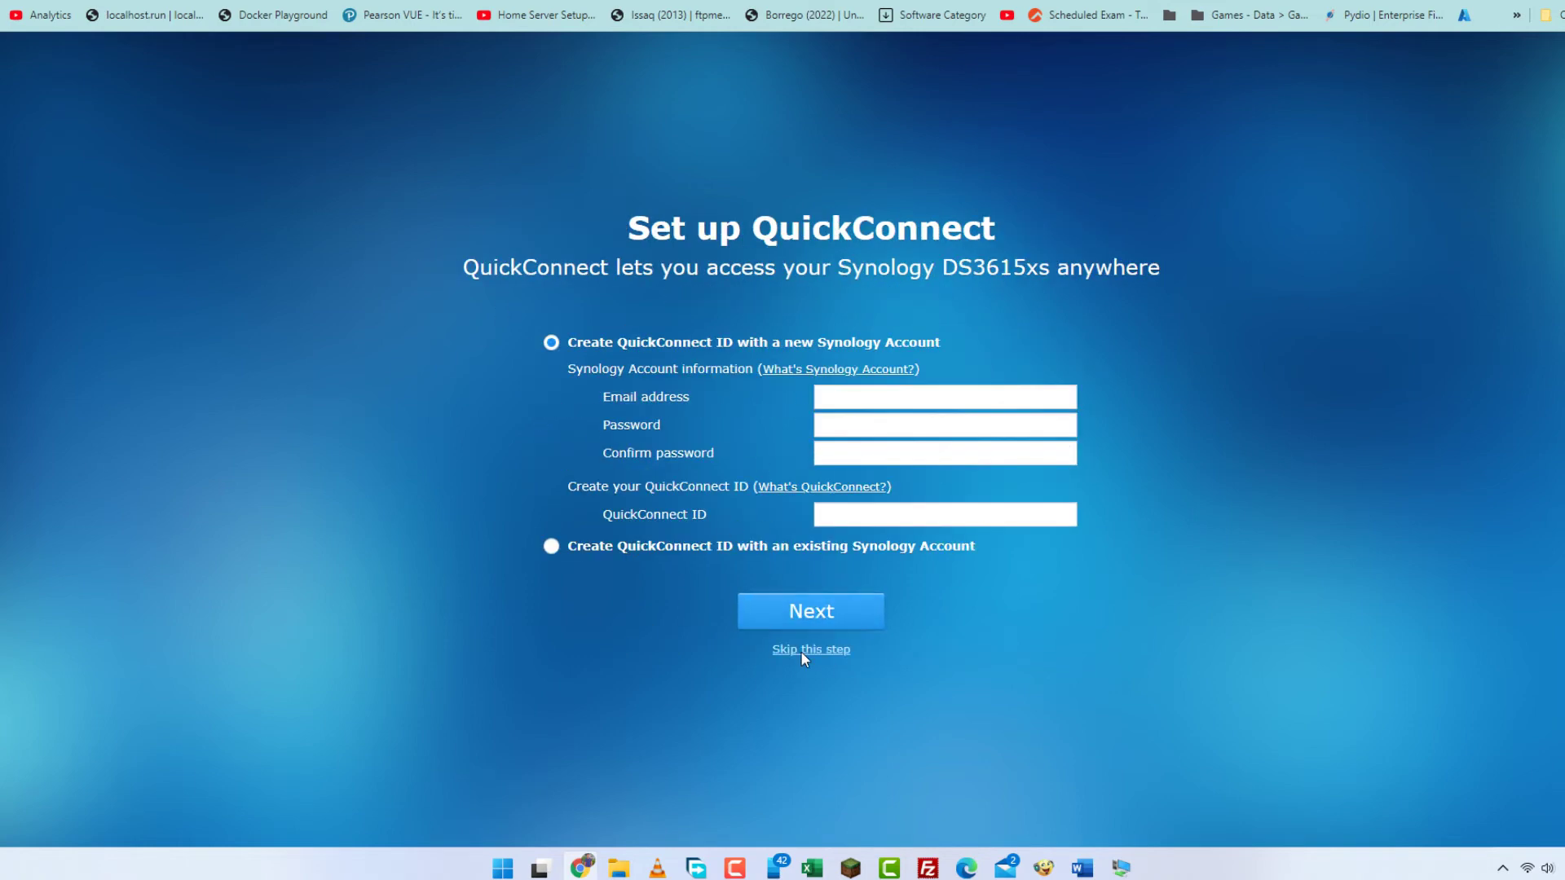
left_click(801, 651)
left_click(797, 609)
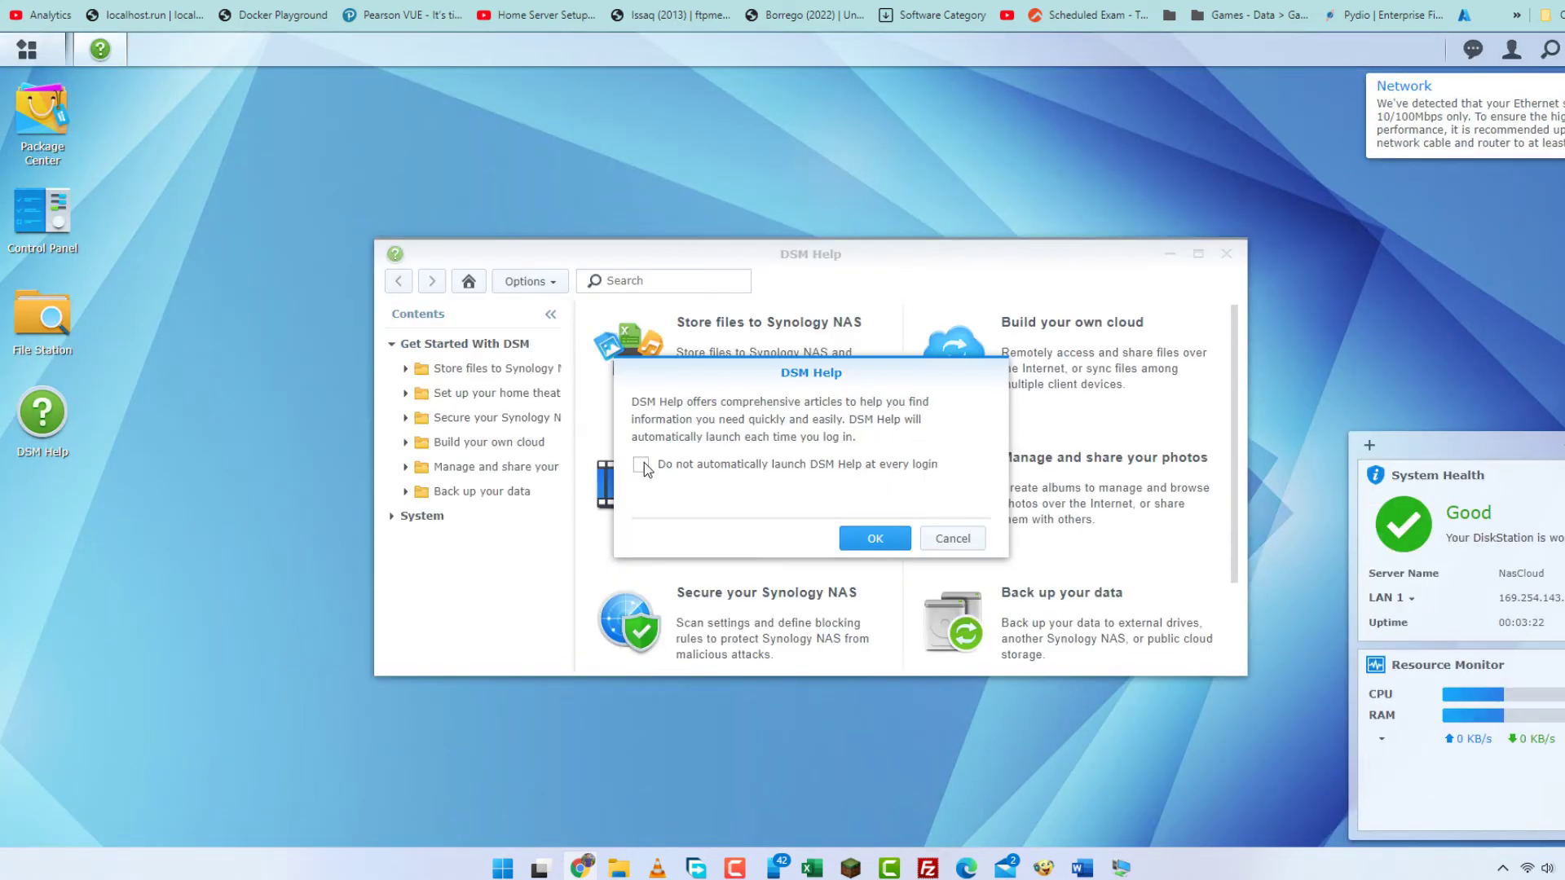
- Stop DSM Help from launching automatically at login and close it
left_click(640, 465)
left_click(895, 540)
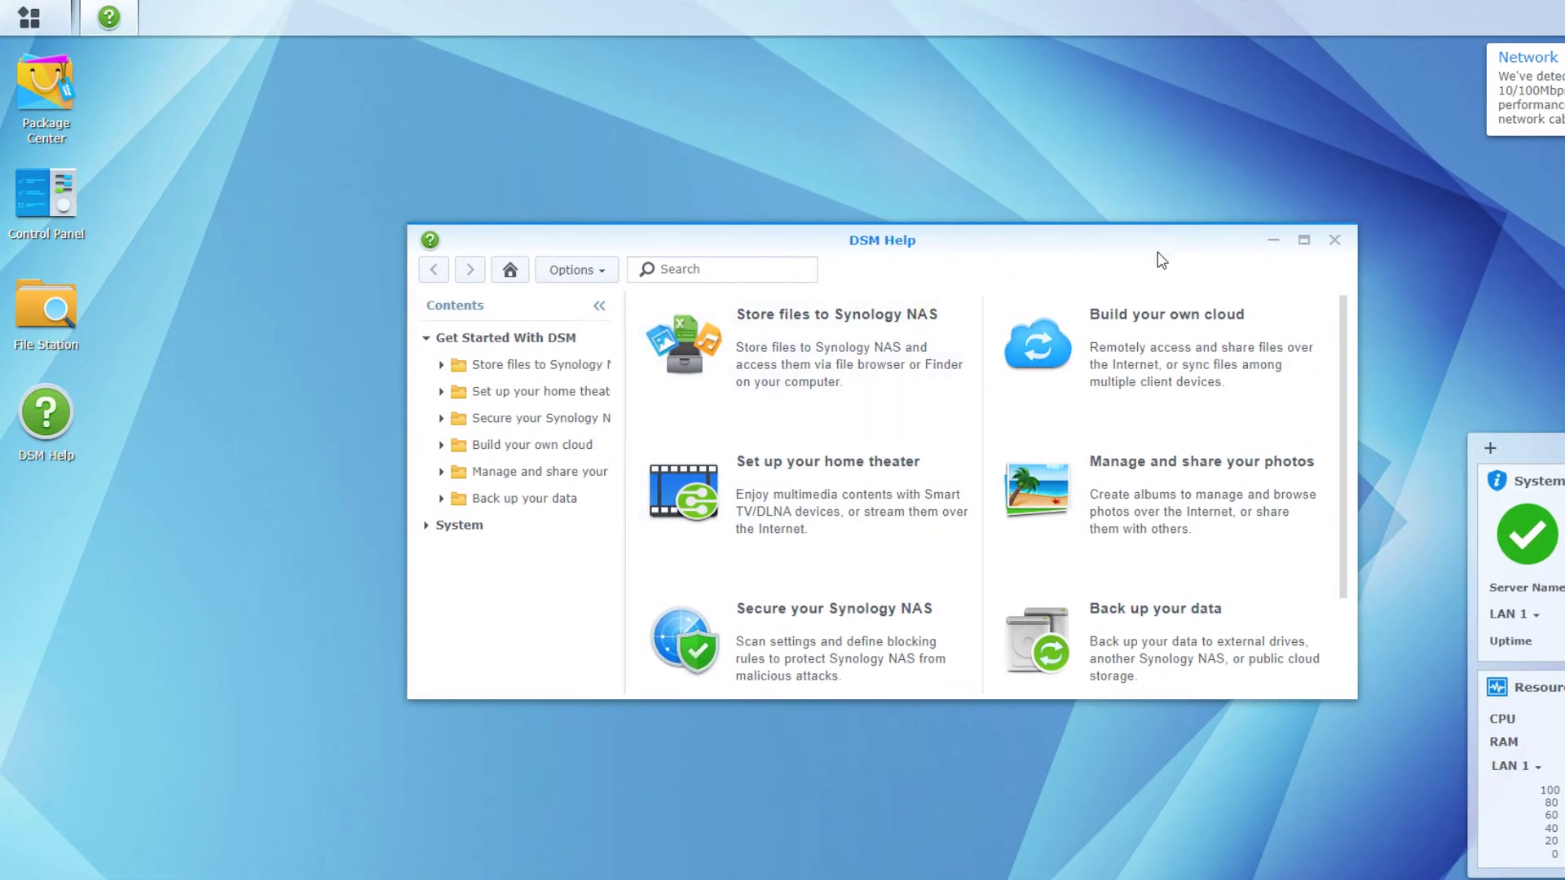
left_click(1336, 242)
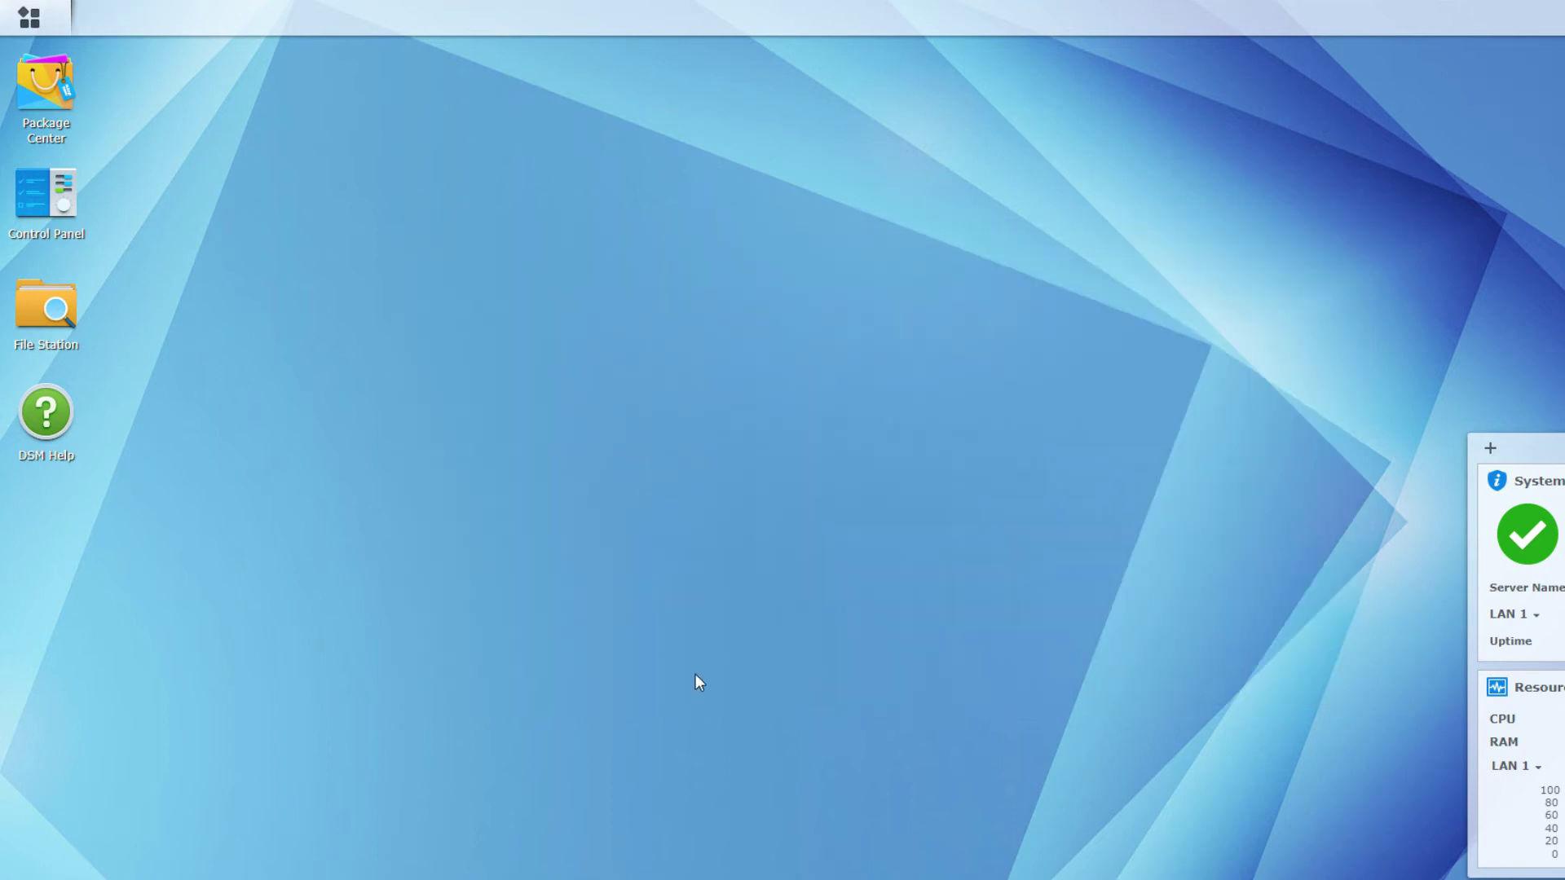
- Open Storage Manager from the Main Menu, maximized, and view Volume 1 details
left_click(53, 24)
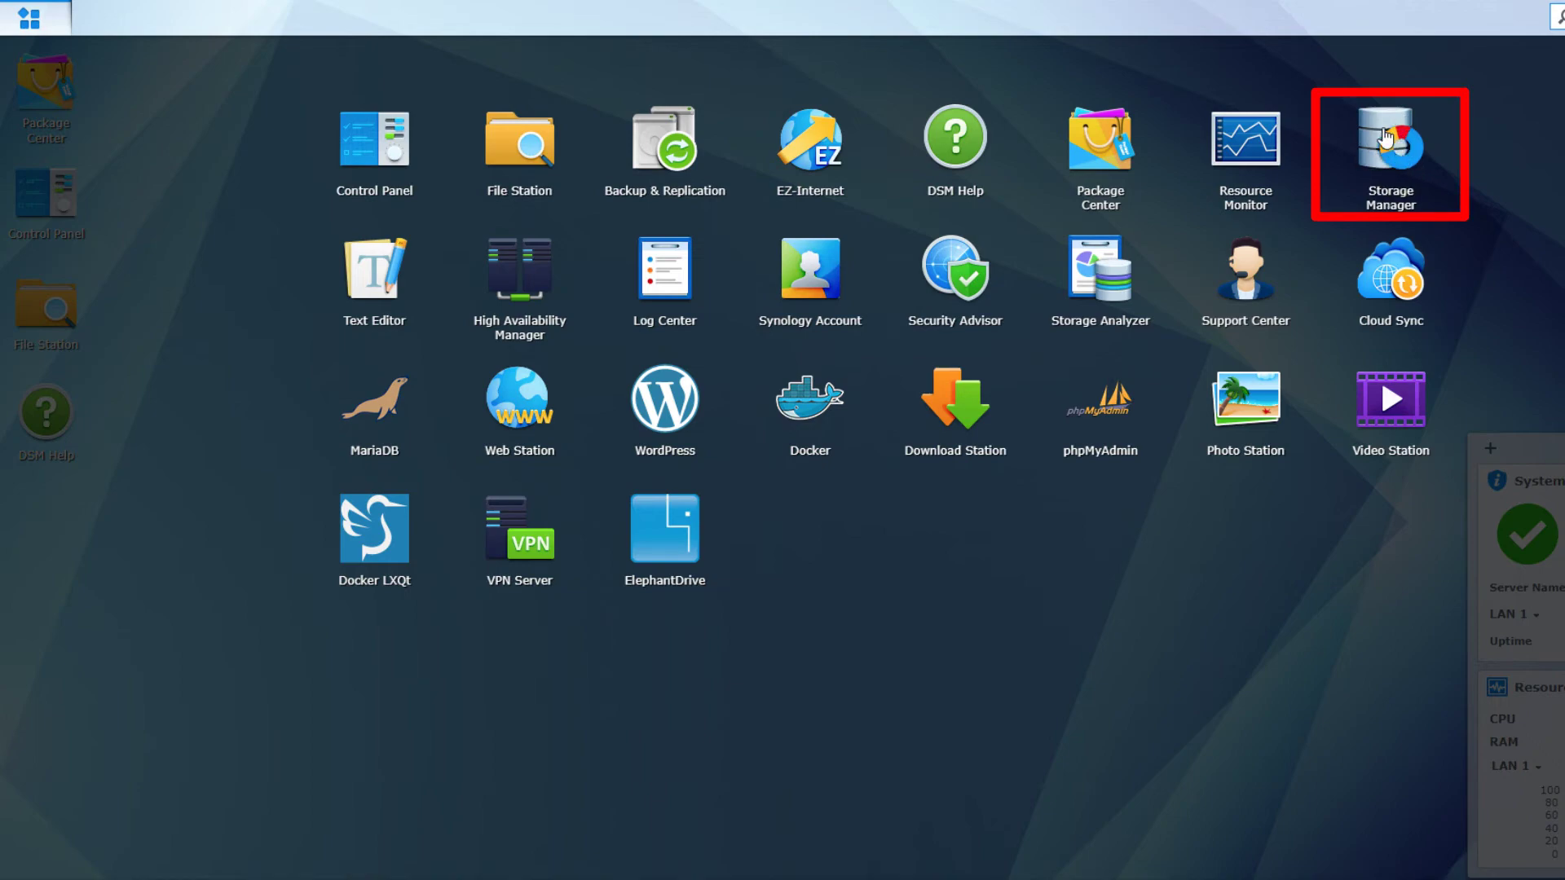
left_click(1374, 153)
left_click(1059, 364)
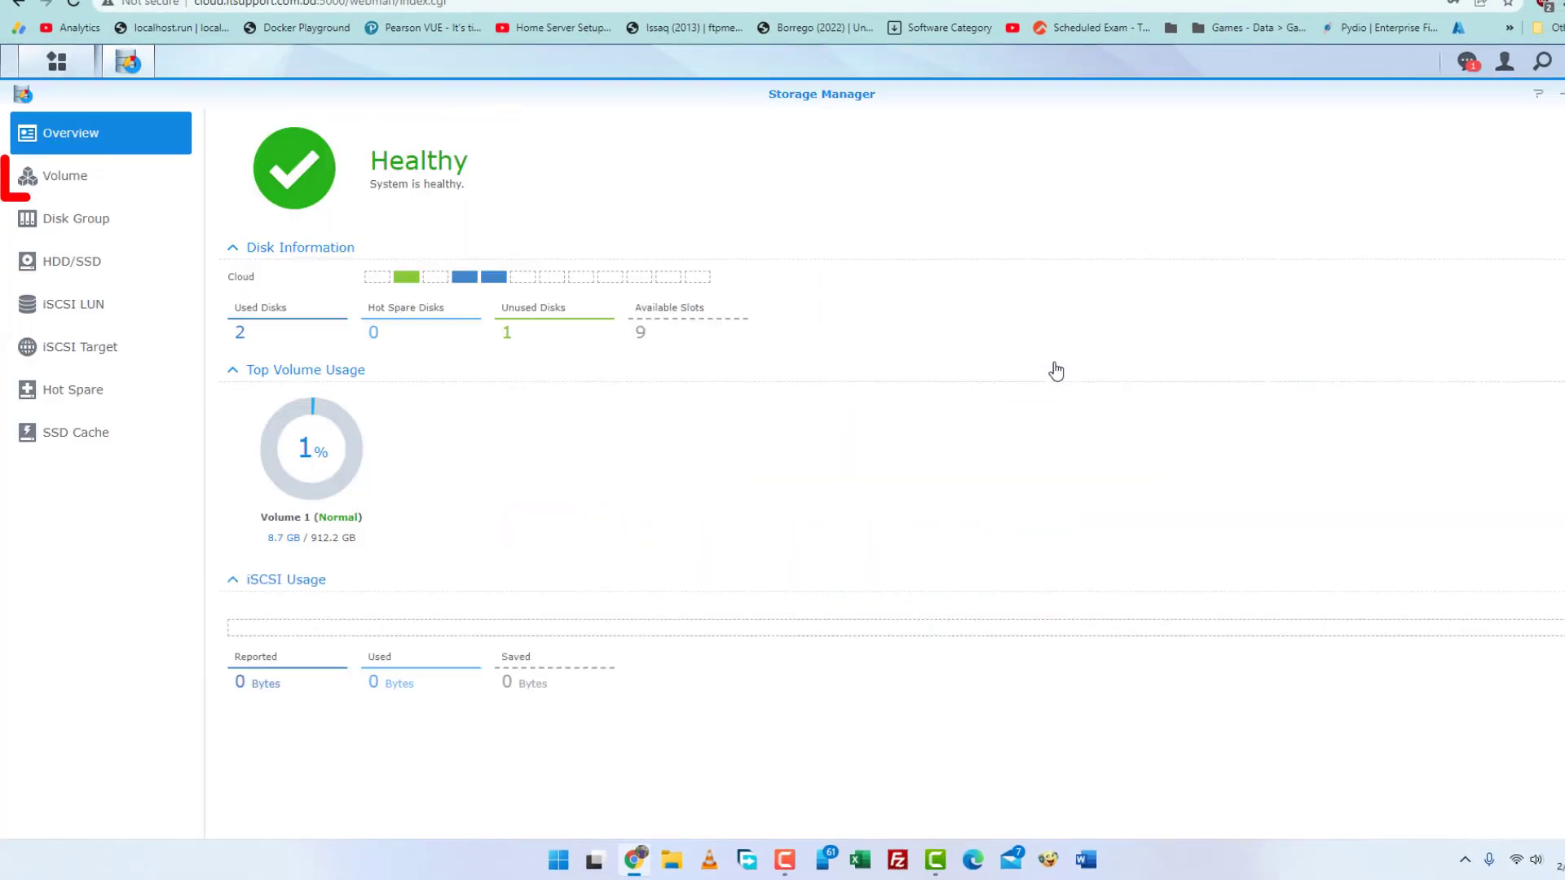
left_click(72, 185)
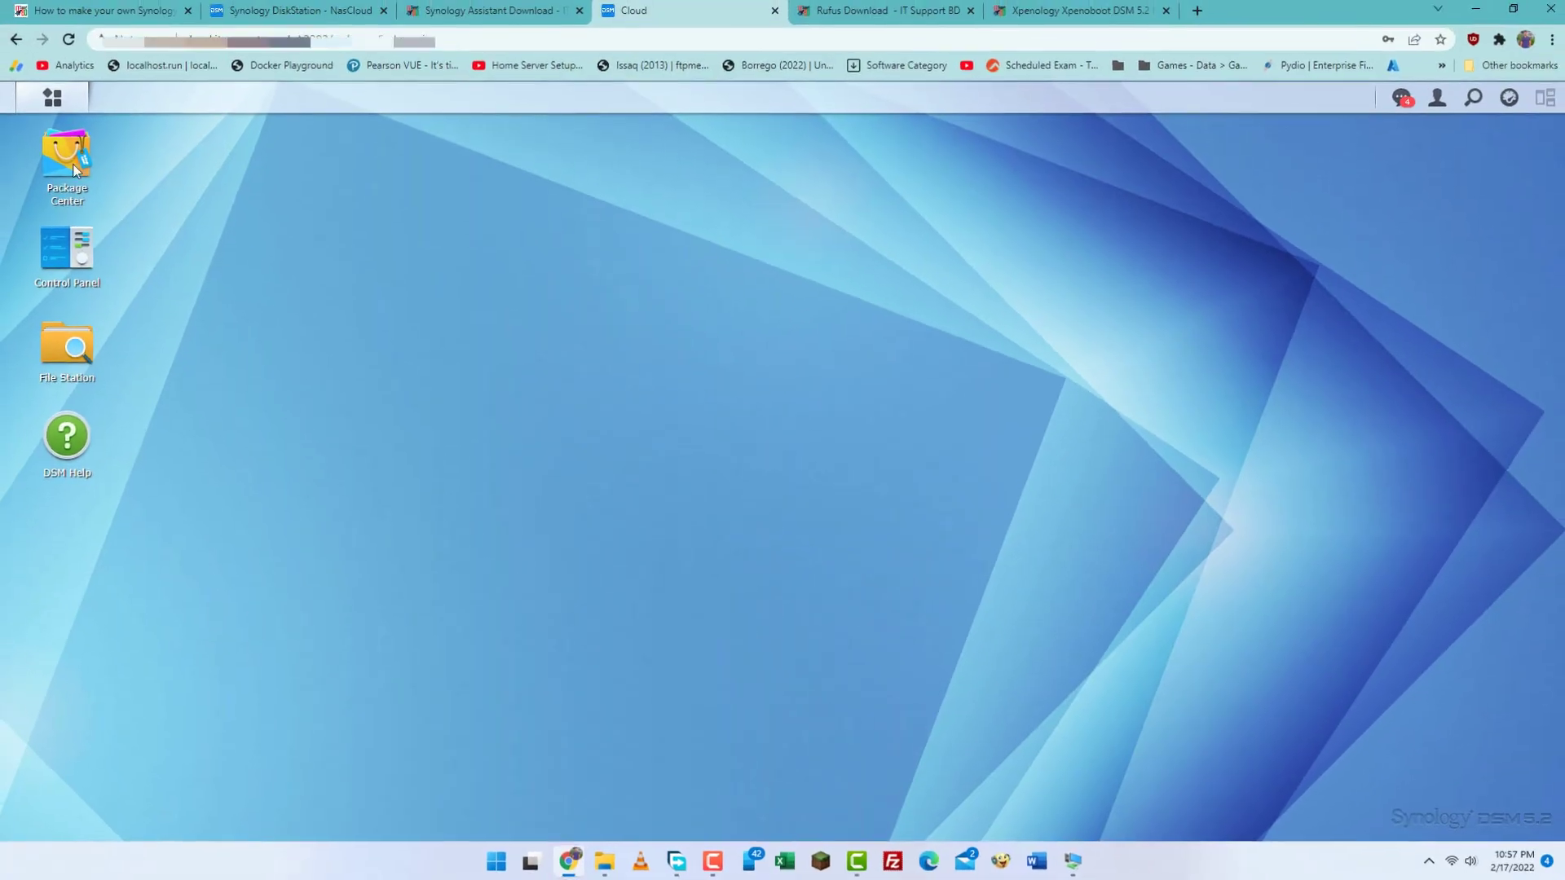
- Open Package Center, choose All, and scroll through the full package list
left_click(73, 170)
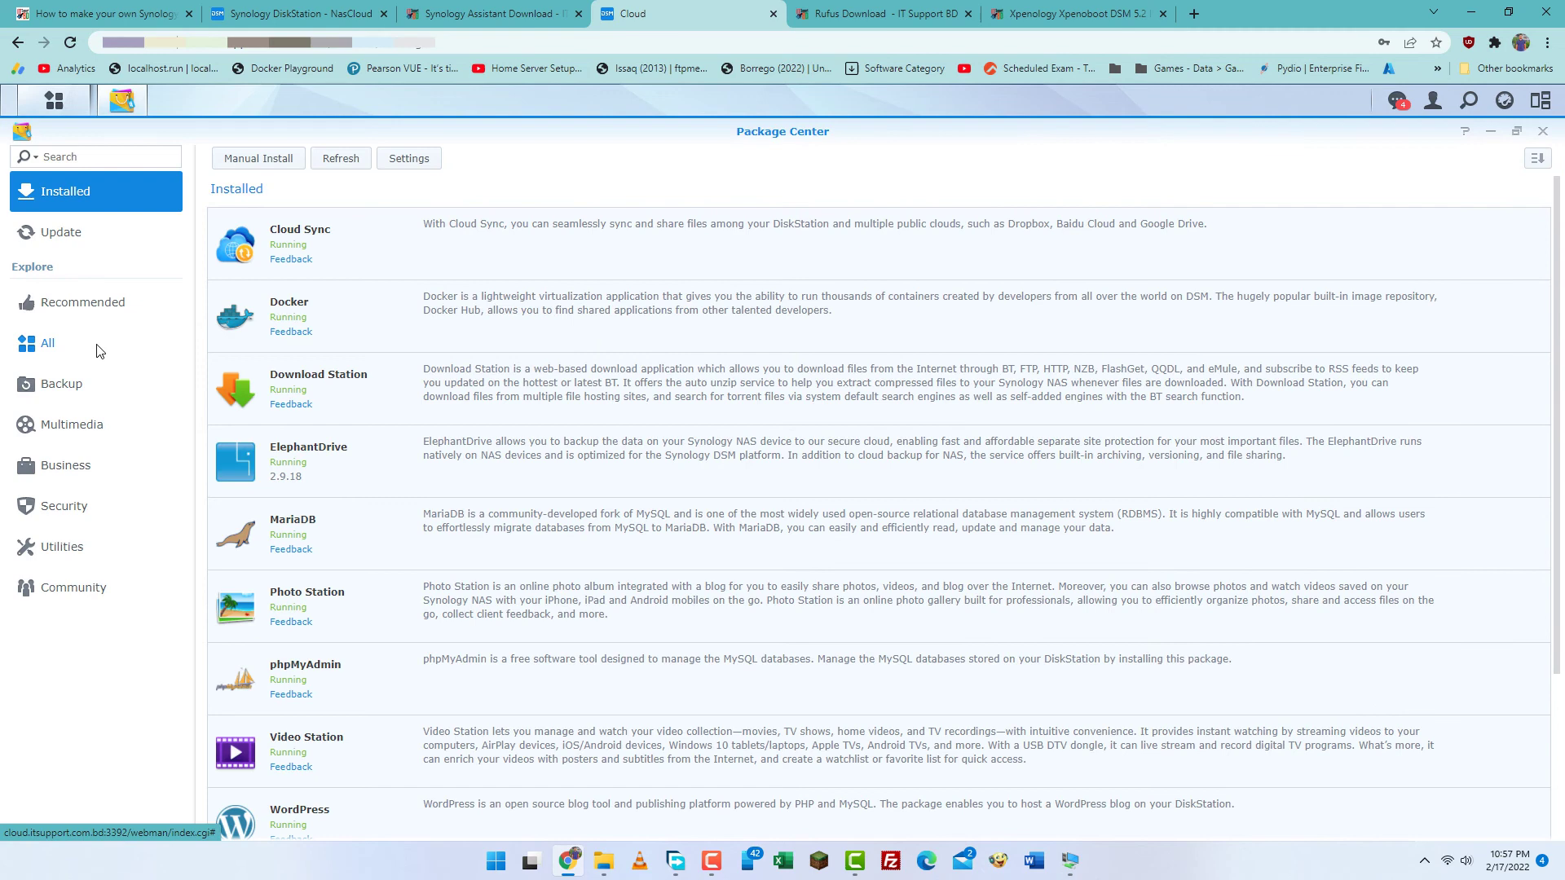
left_click(96, 346)
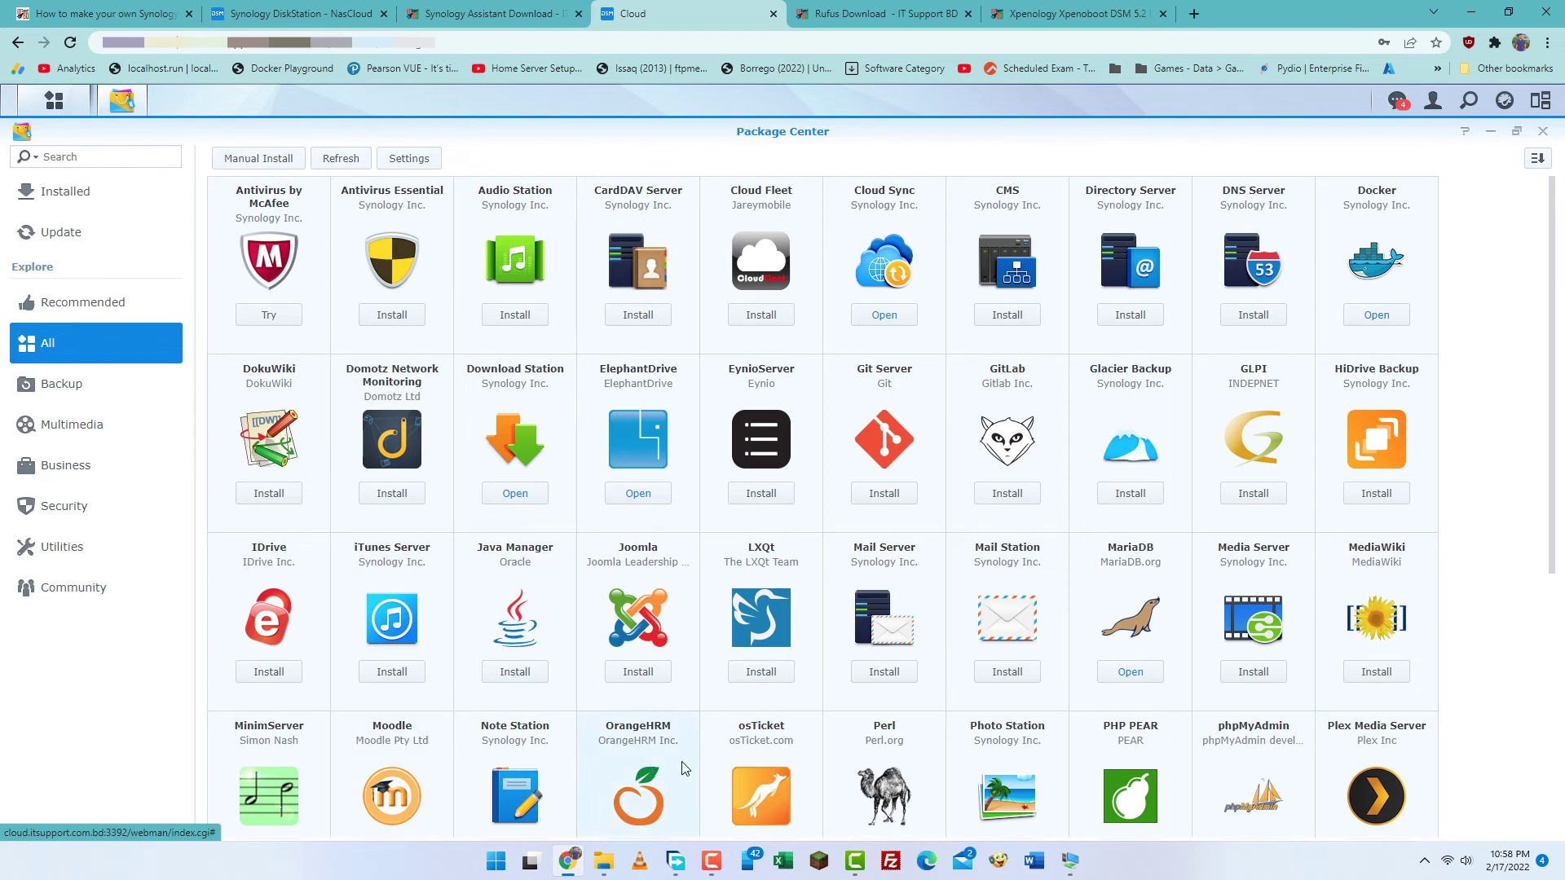
scroll(1247, 684, "down", 2)
scroll(1332, 630, "down", 5)
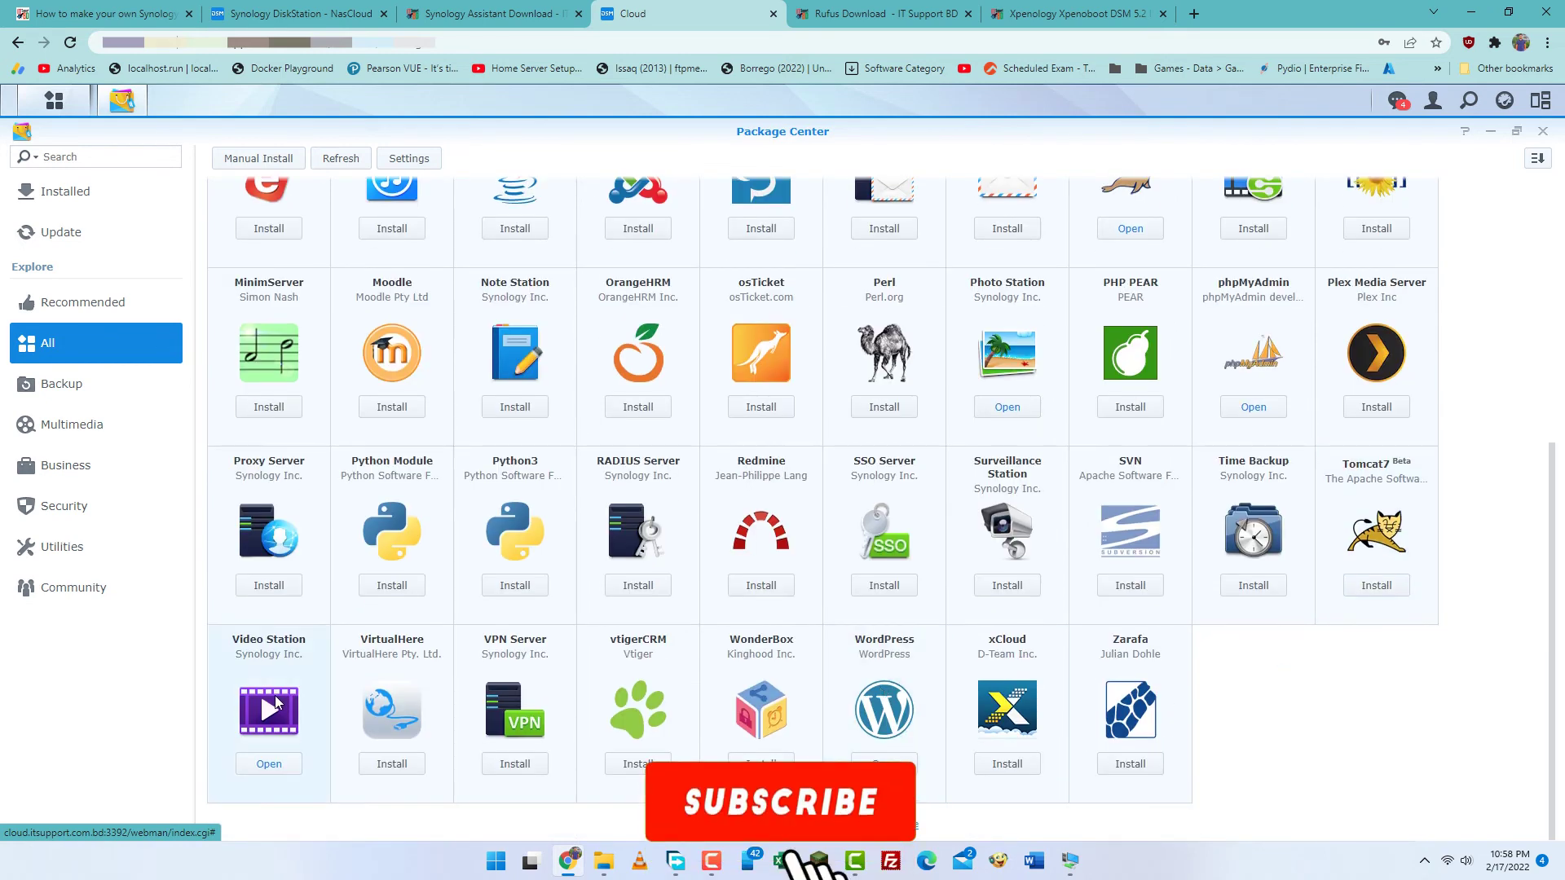
- Launch the installed Video Station and Download Station apps from Package Center
left_click(277, 771)
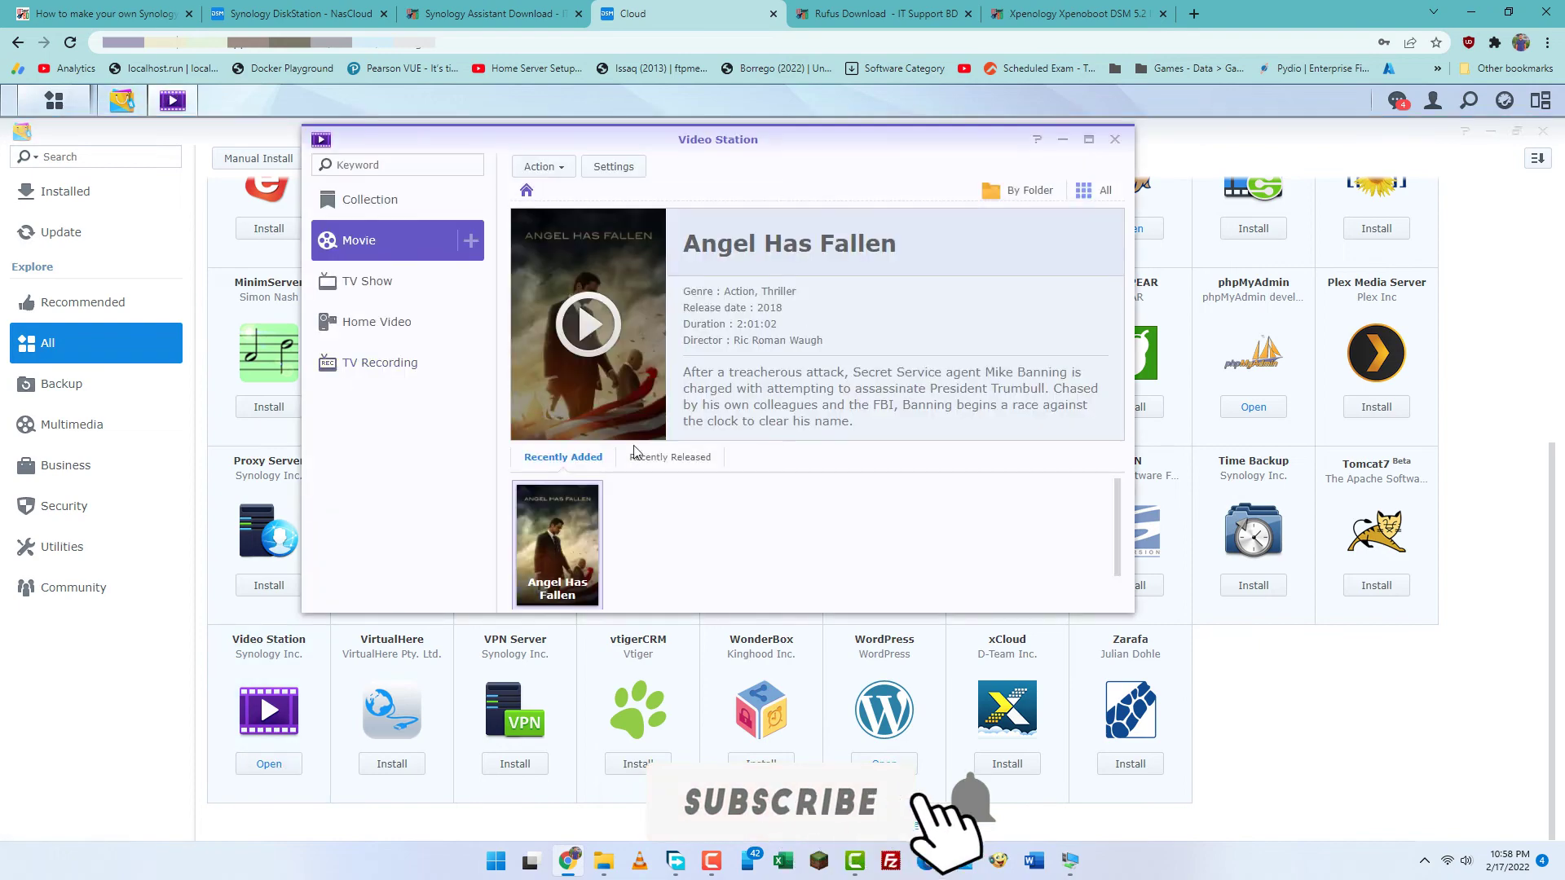
scroll(534, 501, "up", 7)
left_click(515, 493)
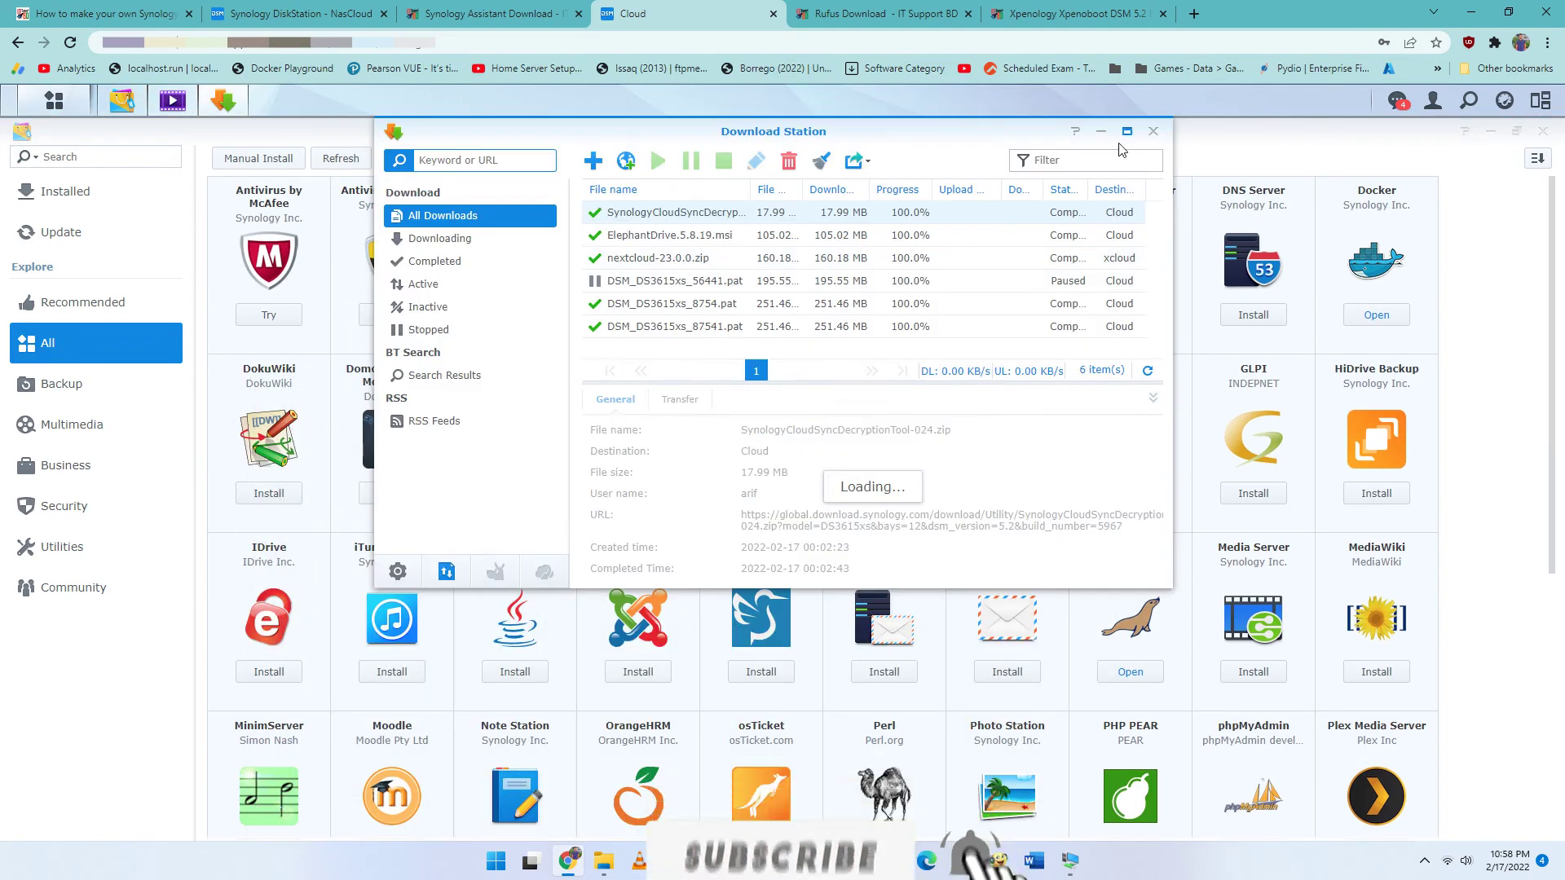
- Launch Docker, dismiss its welcome message, and close it to return to the catalogue
left_click(218, 160)
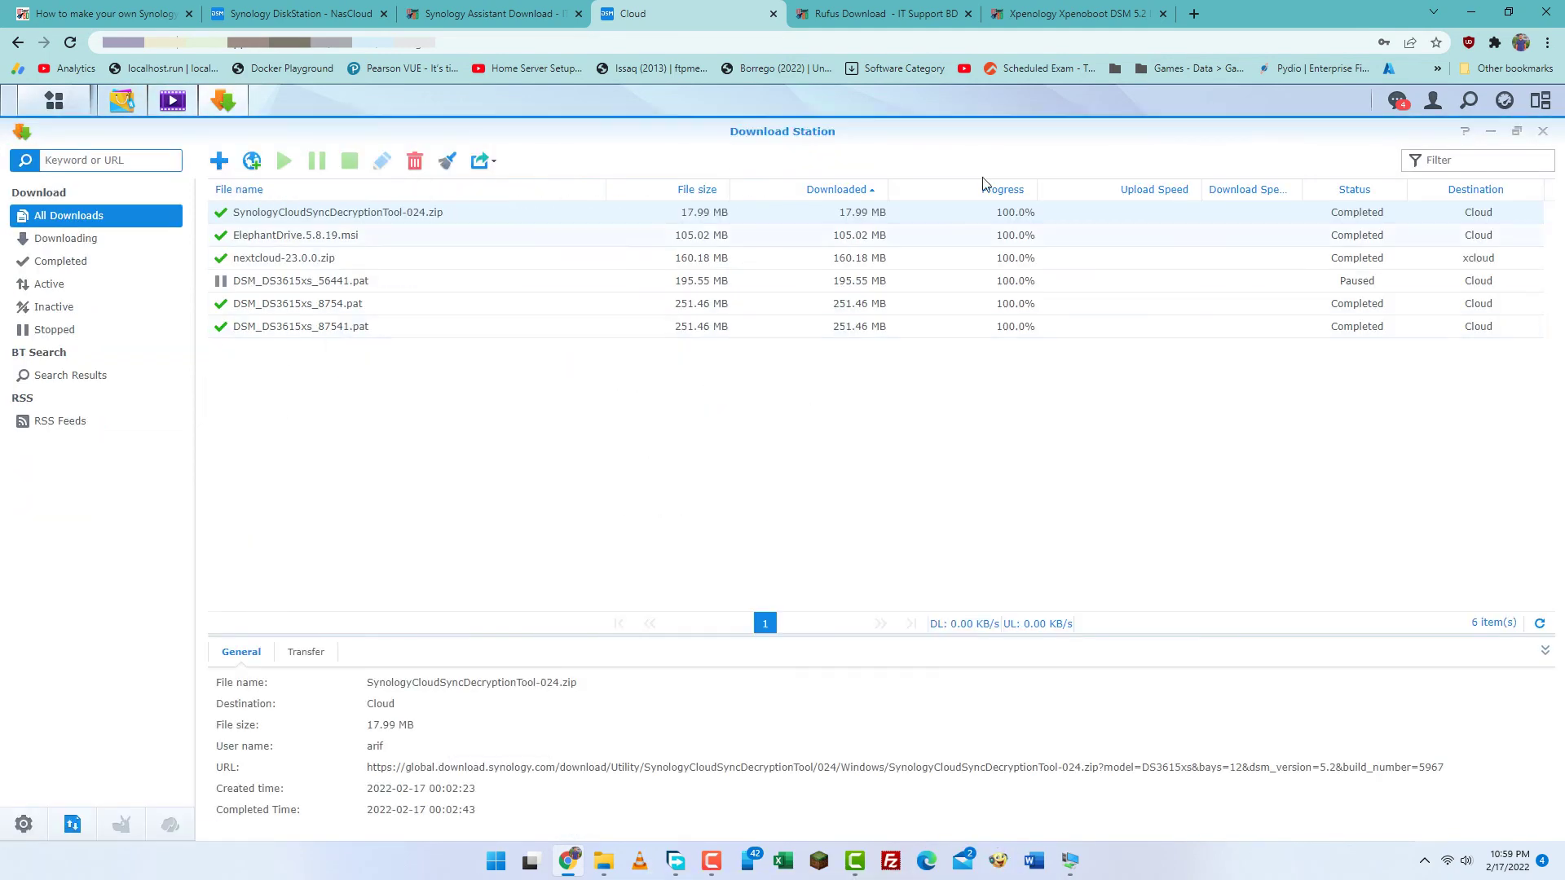
left_click(911, 234)
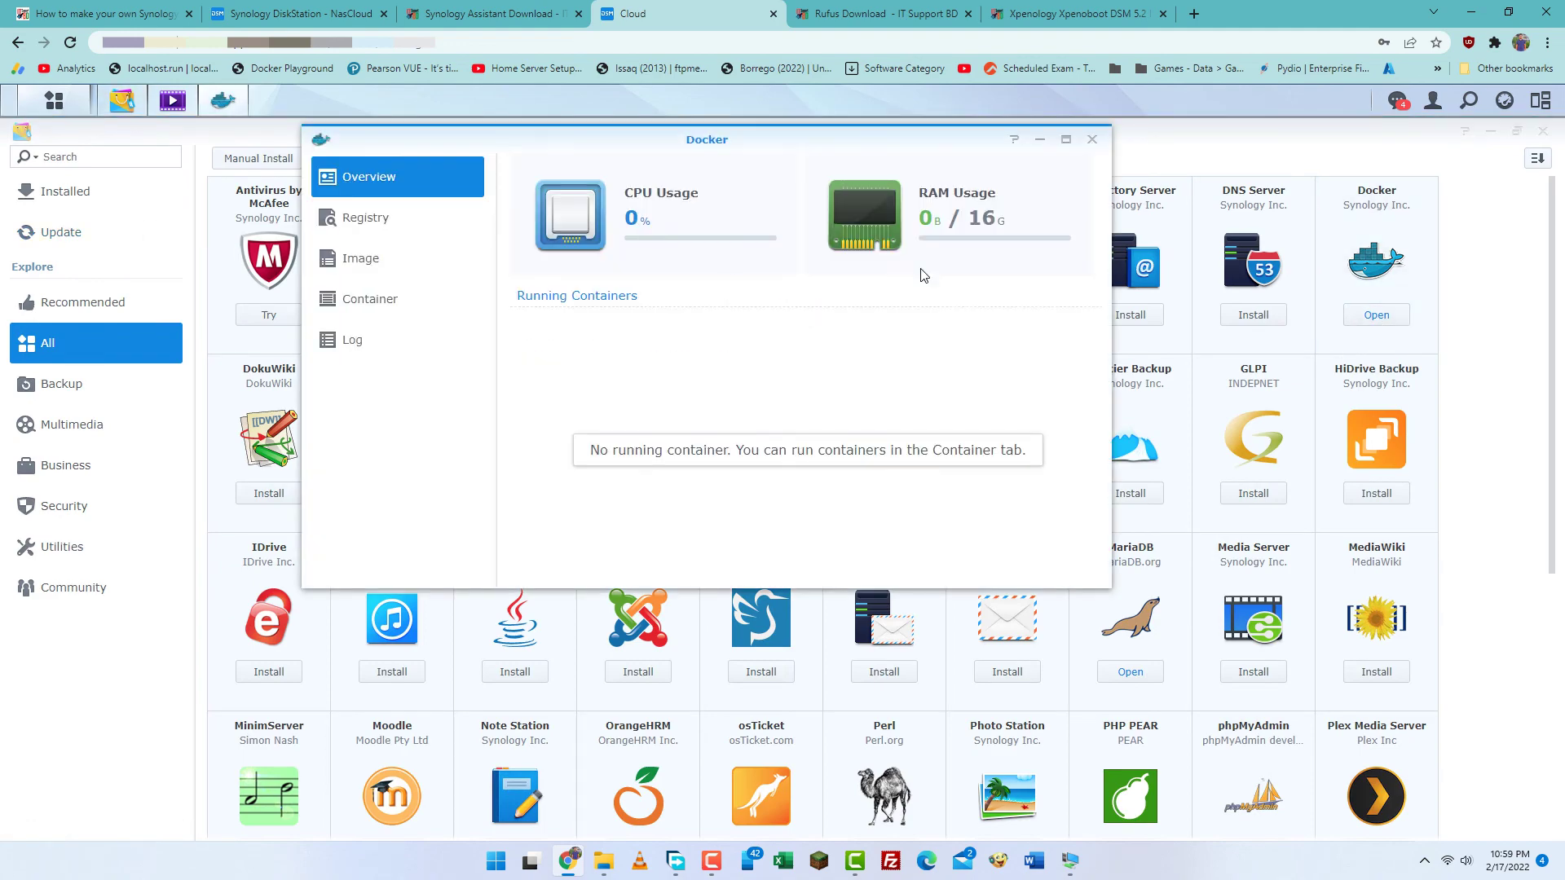
left_click(1091, 139)
scroll(774, 740, "down", 5)
scroll(886, 728, "up", 2)
scroll(887, 728, "down", 2)
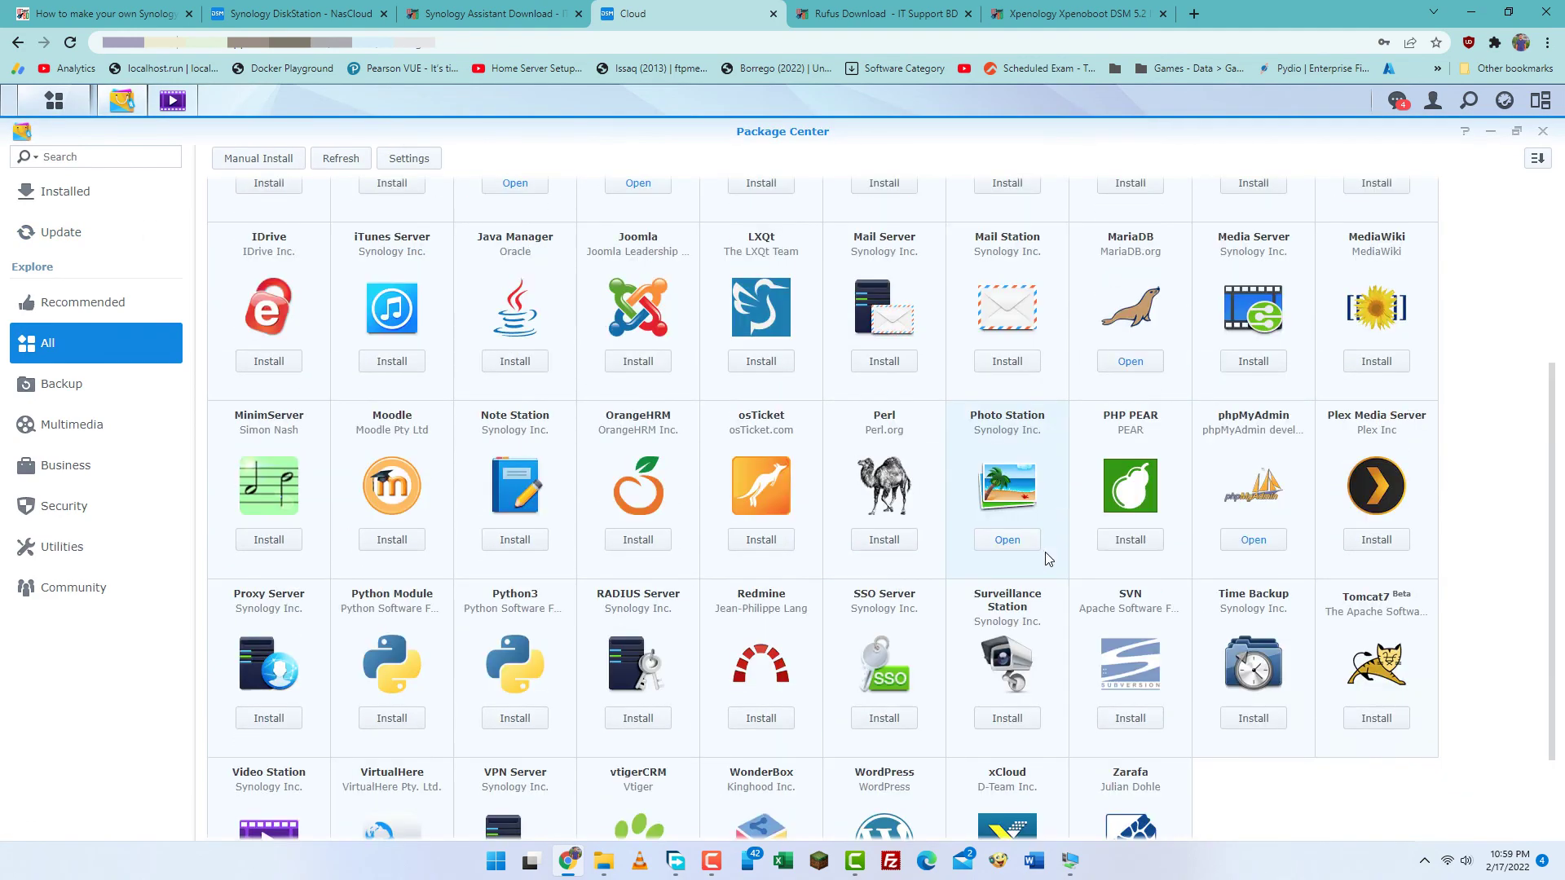